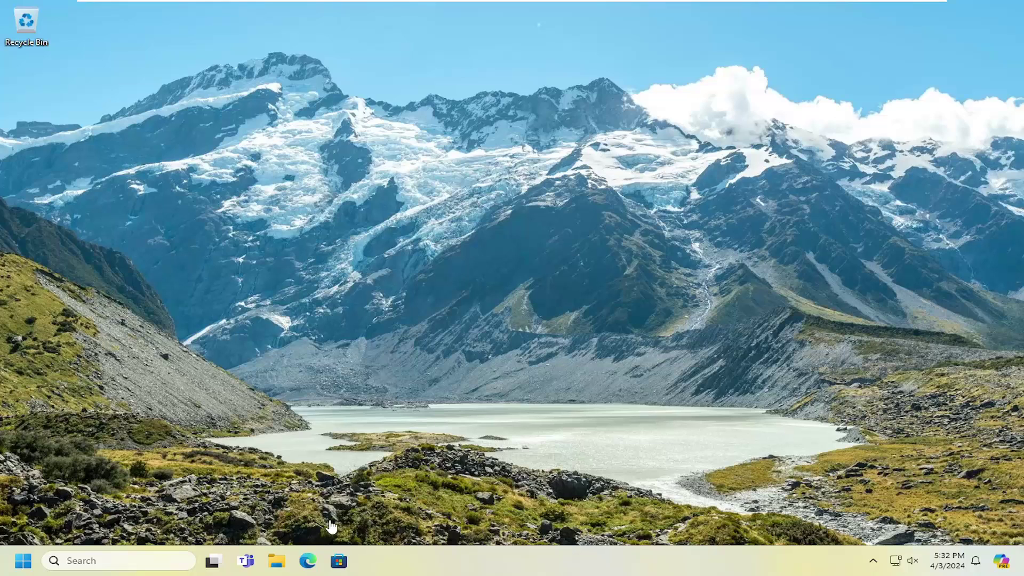
Step: In Edge, download WindowsFirewall.diagcab from aka.ms/EasyFix_WindowsFirewall and keep the blocked file
click(308, 560)
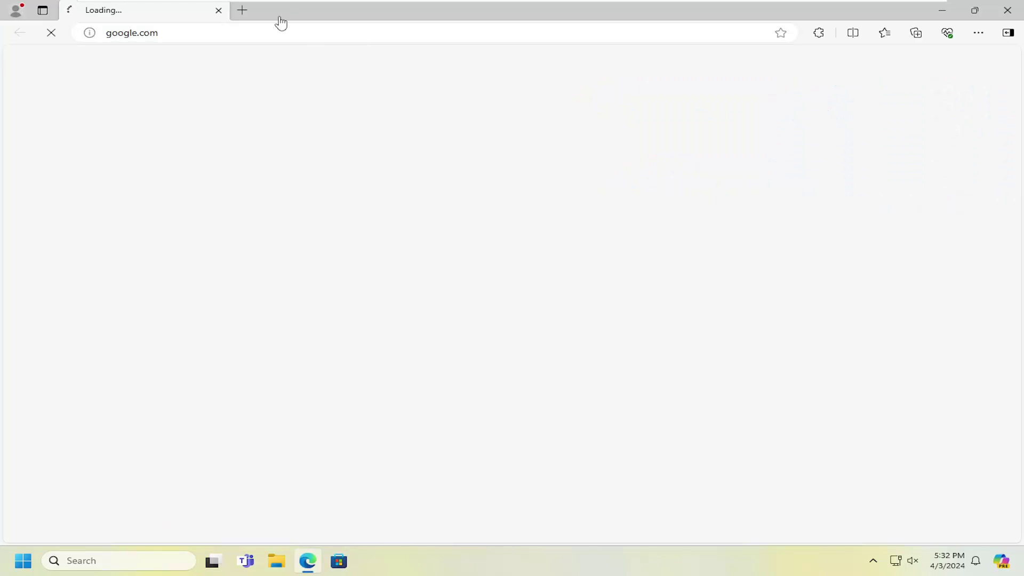
click(281, 32)
text(https://aka.ms/EasyFix_WindowsFirewall)
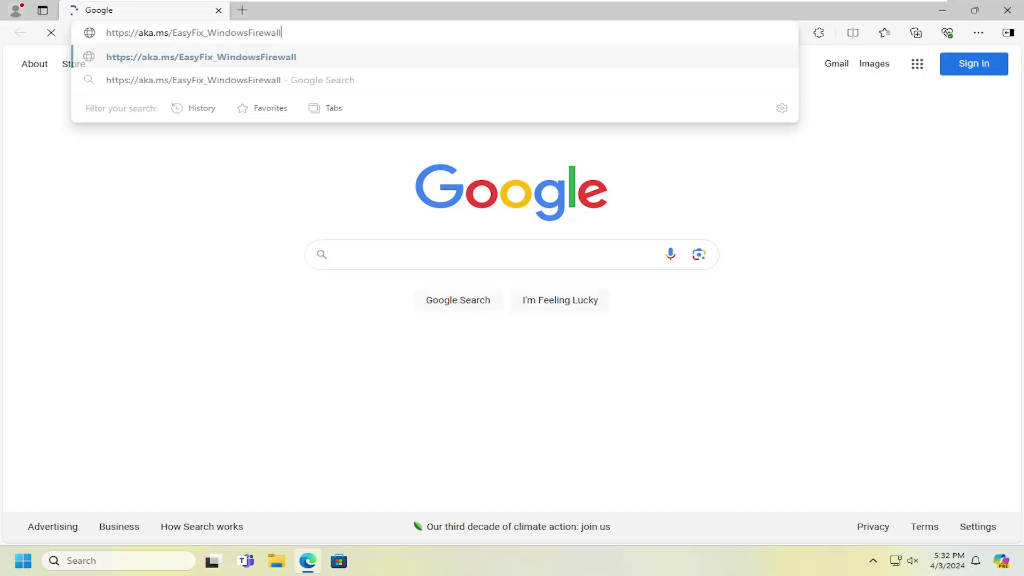
key(Return)
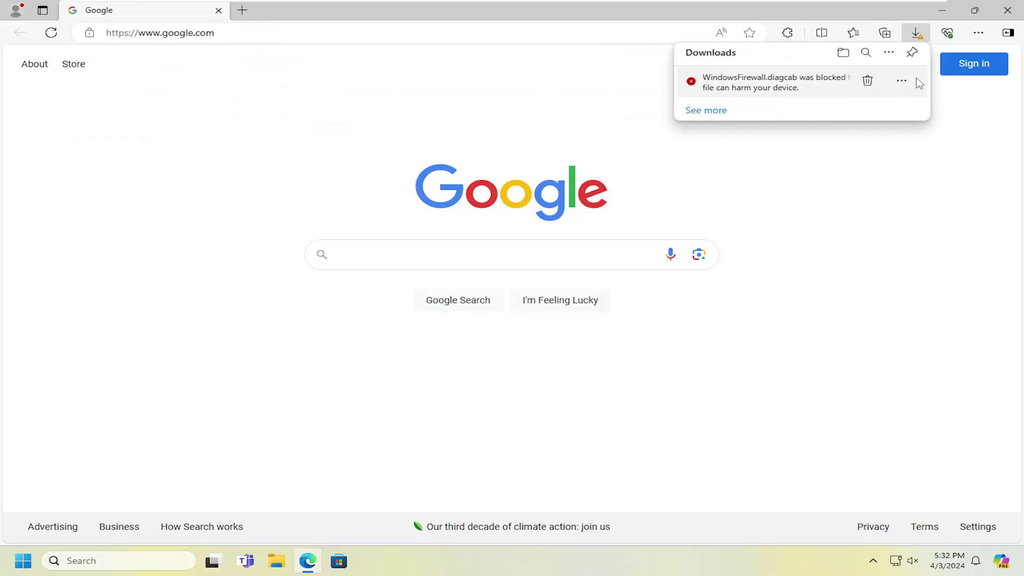
click(902, 82)
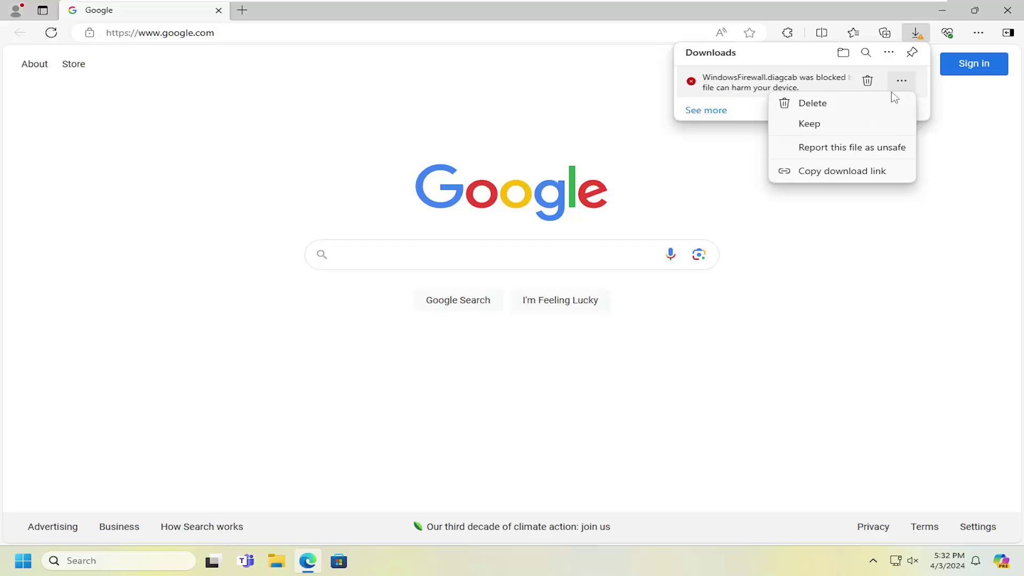
click(810, 126)
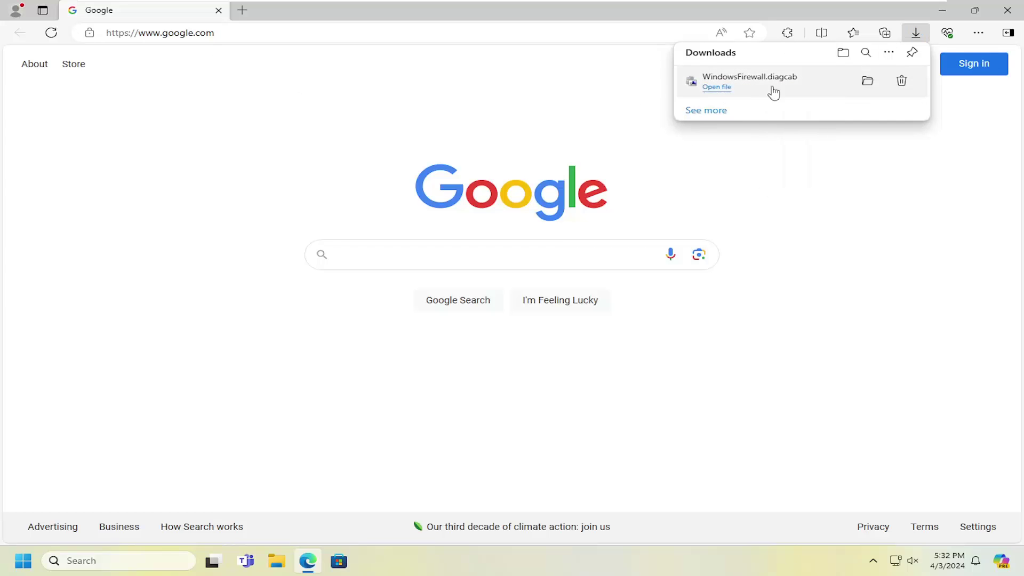
Step: Show the download in the Downloads folder, launch WindowsFirewall.diagcab, then close the folder window
click(868, 81)
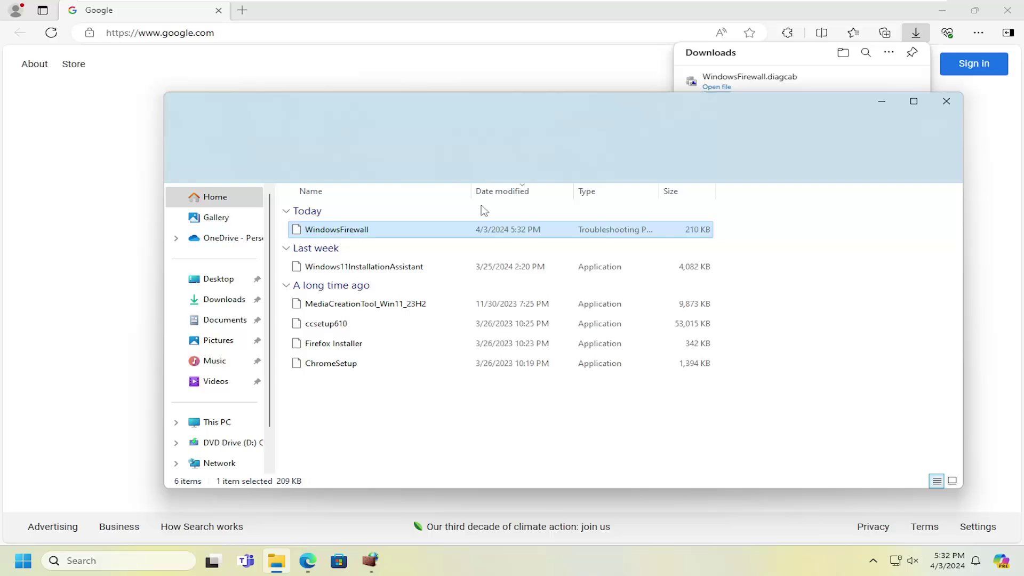
mouse_move(599, 105)
mouse_down()
mouse_move(645, 288)
mouse_move(562, 142)
mouse_move(590, 95)
mouse_up()
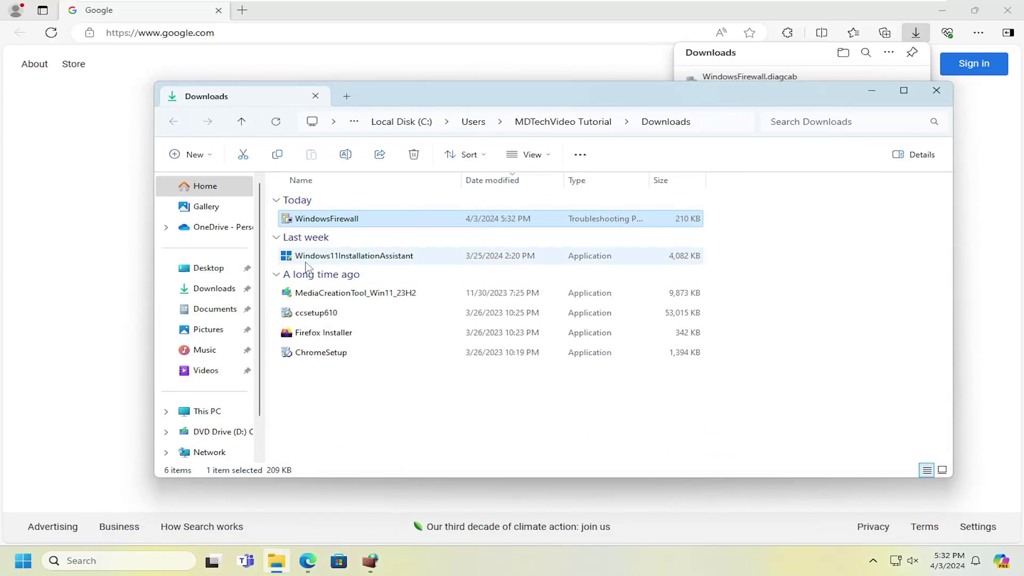
double_click(344, 220)
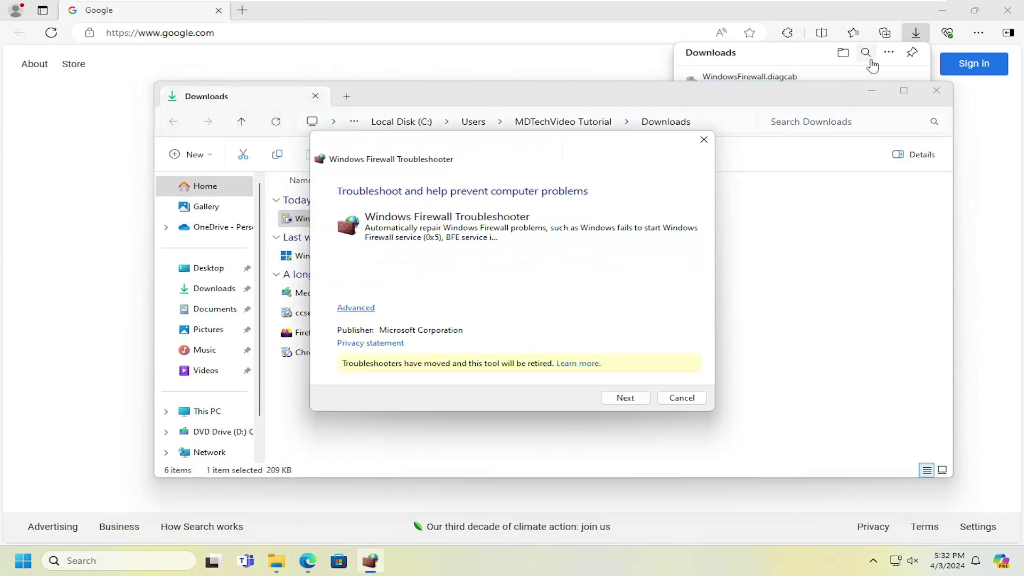
click(937, 94)
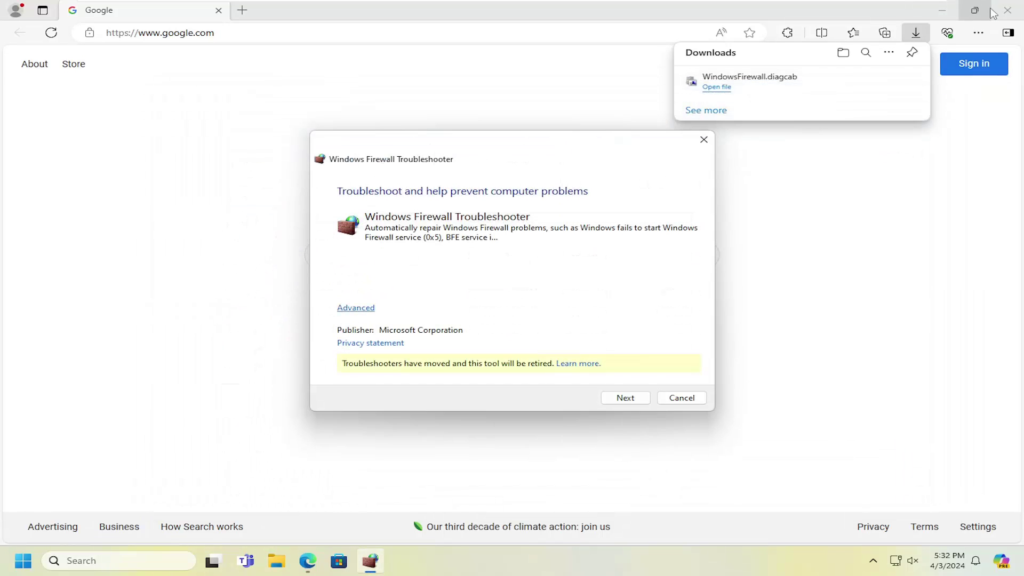
Step: Enable Apply repairs automatically under Advanced and run the firewall troubleshooter's detection
click(942, 10)
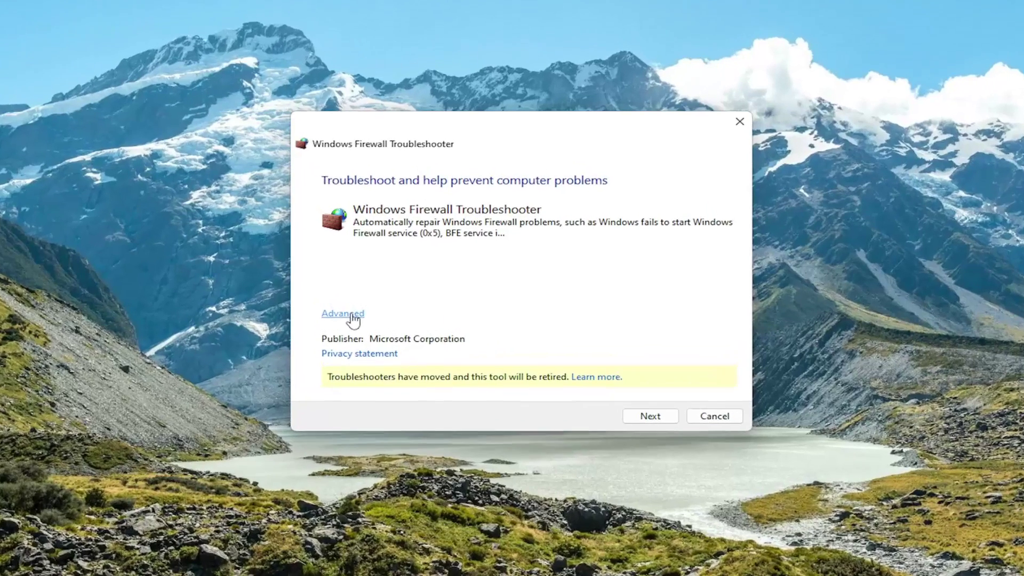
click(356, 308)
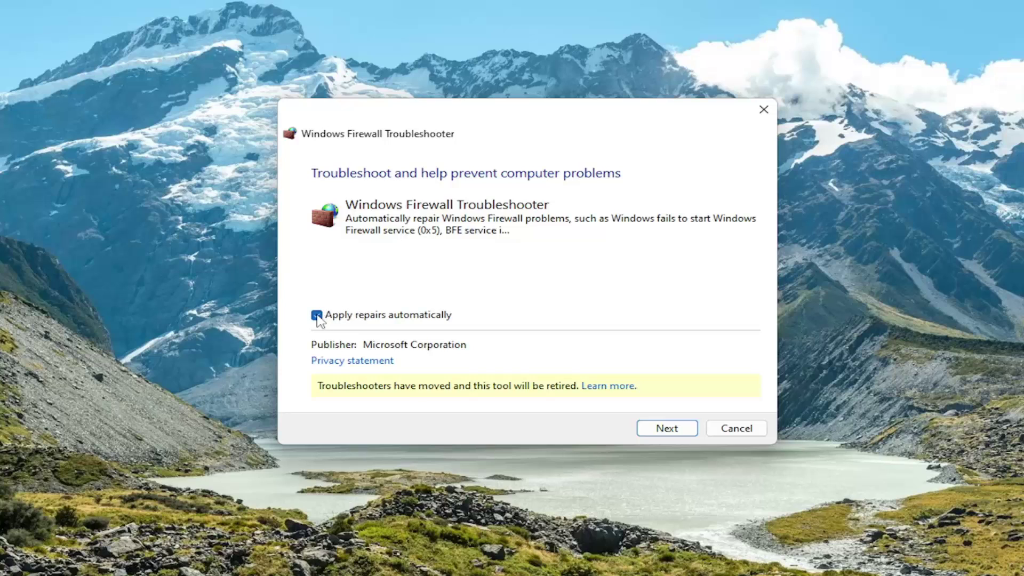
click(648, 424)
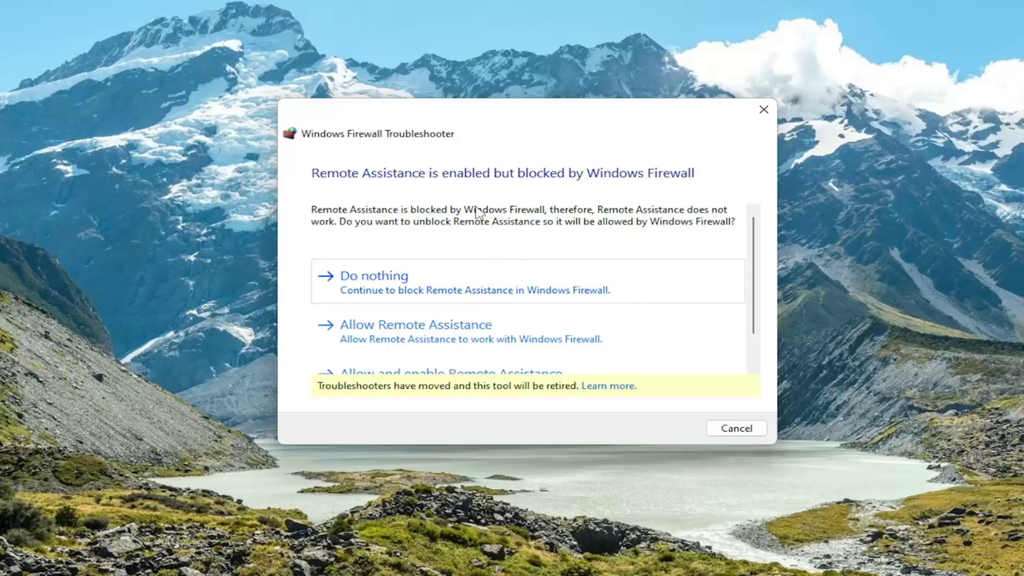
Step: Allow Remote Assistance and File and Printer Sharing through the firewall, then close the troubleshooter
scroll(451, 256, down, 2)
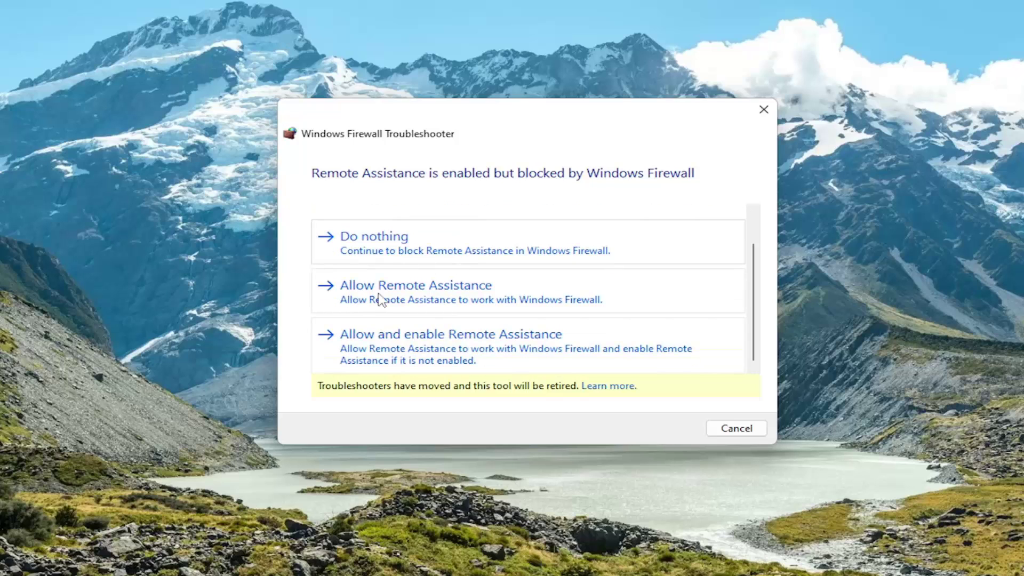
scroll(388, 337, up, 1)
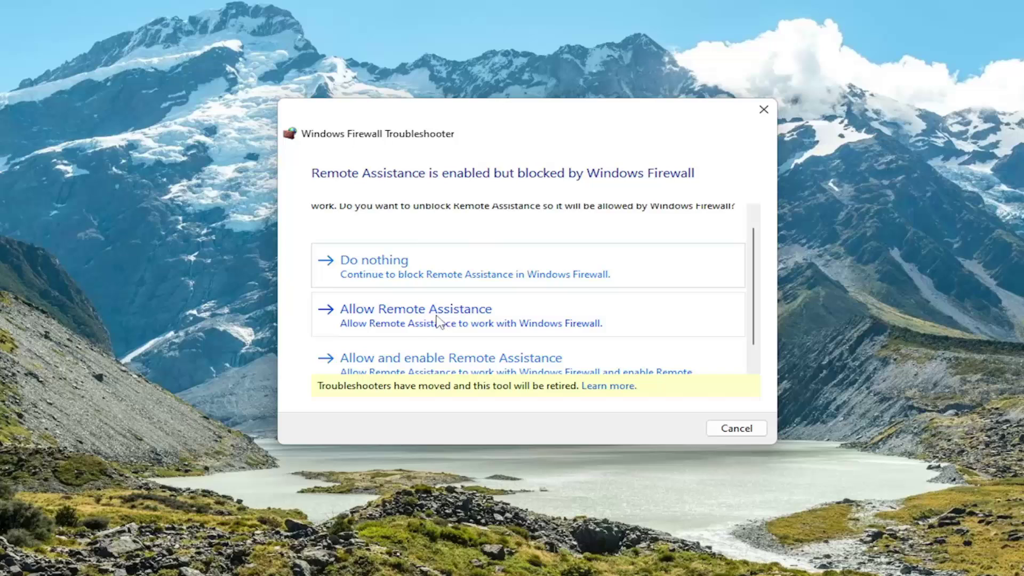
click(389, 318)
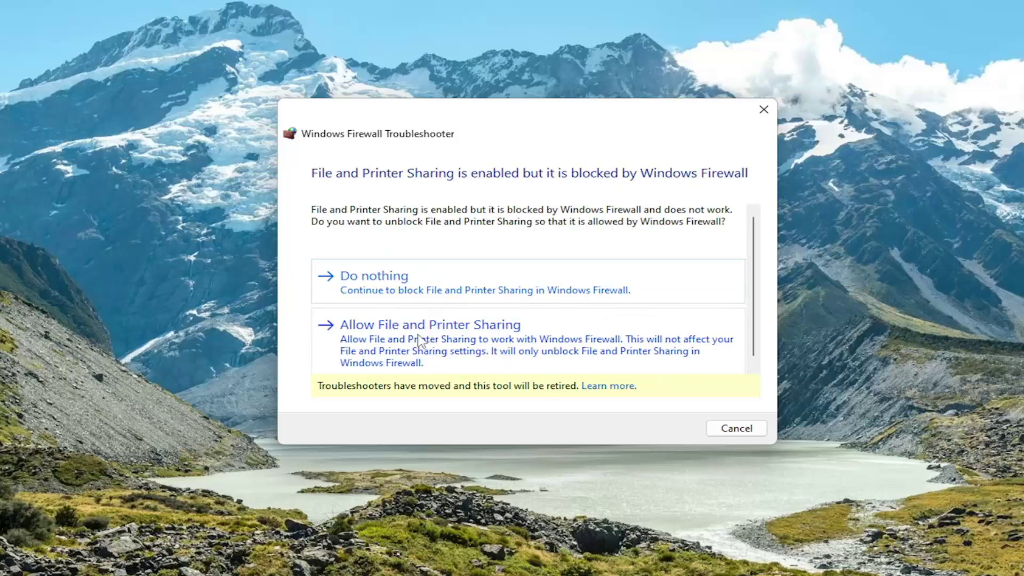
click(453, 353)
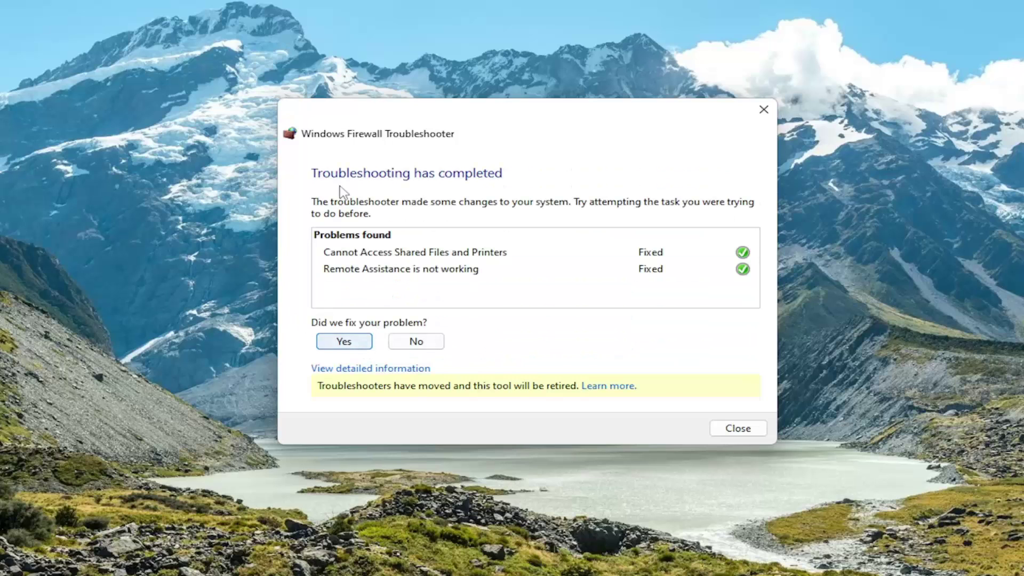
click(738, 427)
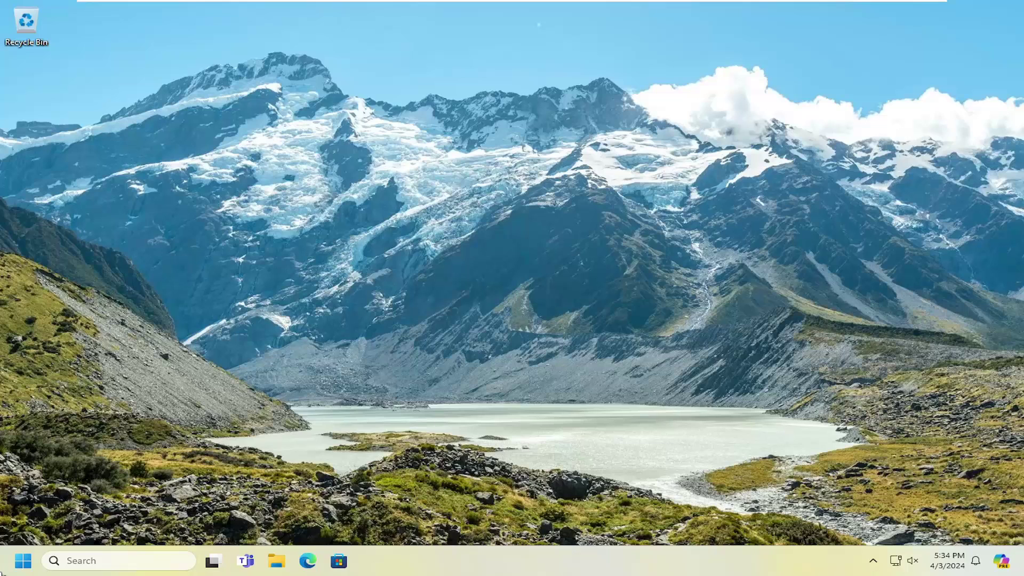
Step: Search Start for 'services', open the Services console, and scroll through the services list
click(9, 561)
text(servi)
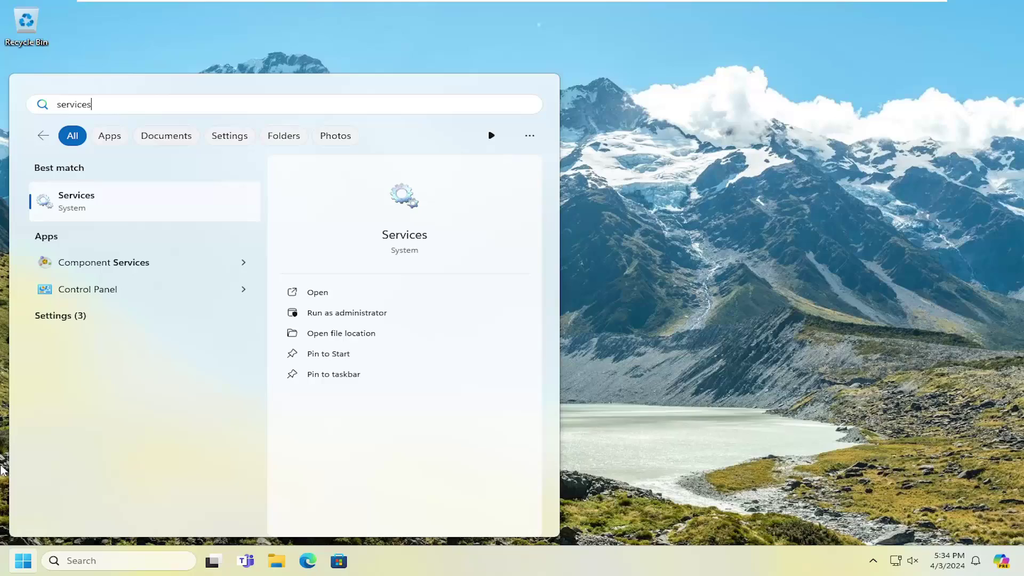
text(ces)
click(80, 206)
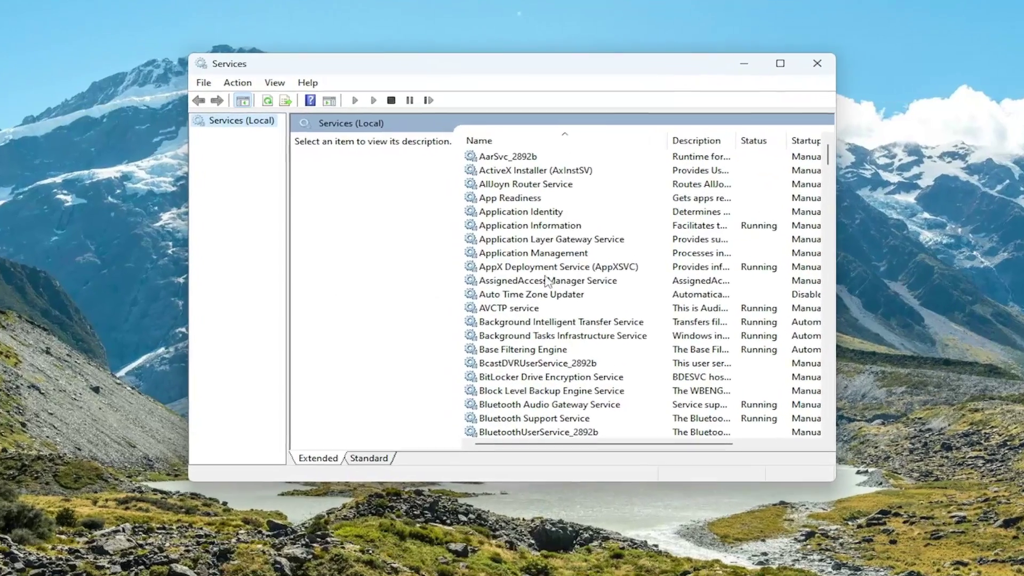
click(555, 292)
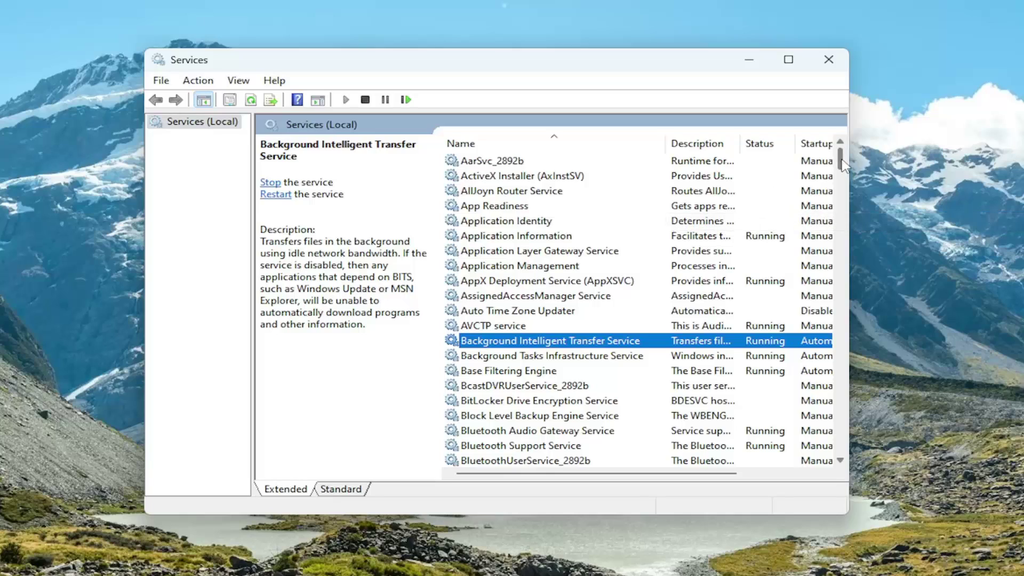
drag(842, 166, 841, 401)
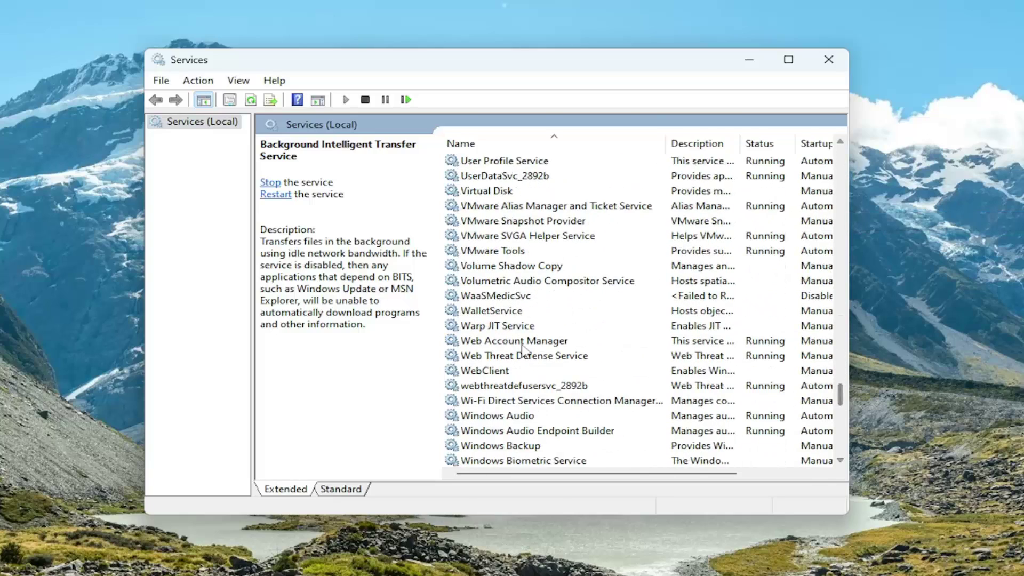
scroll(522, 350, down, 5)
Step: Set Windows Defender Advanced Threat Protection Service to Automatic startup and try starting it
click(528, 296)
click(485, 314)
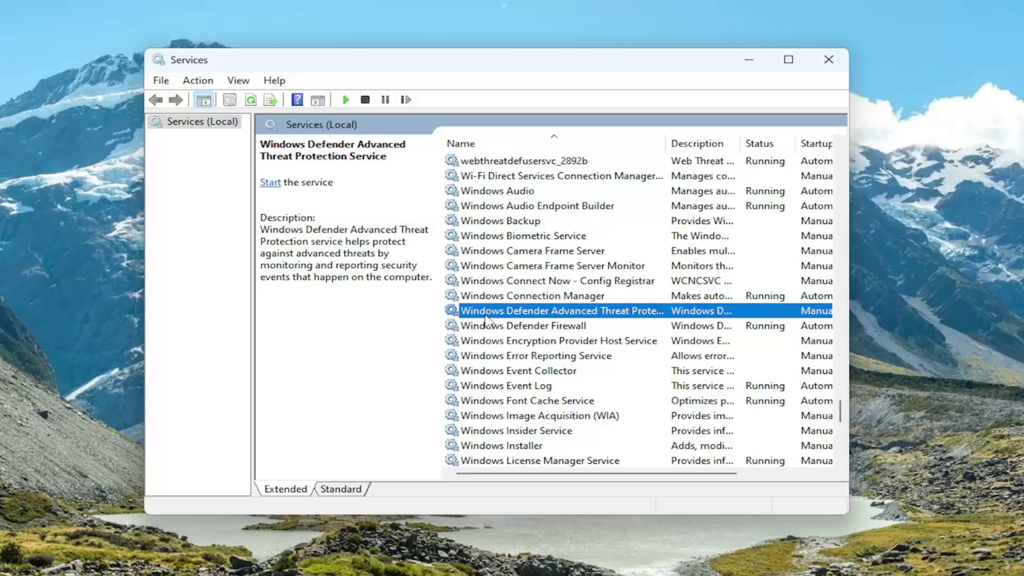
double_click(548, 313)
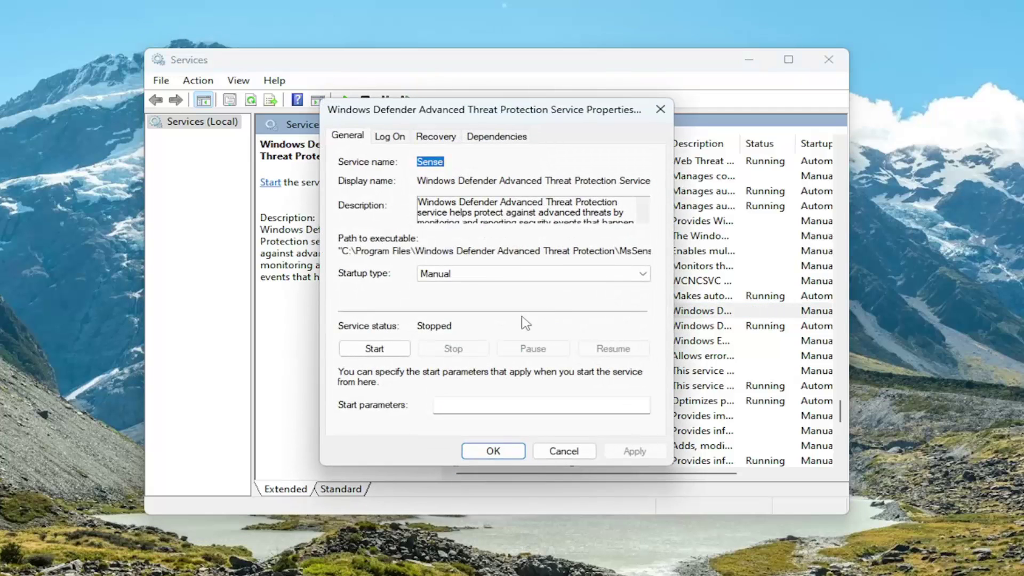
click(460, 270)
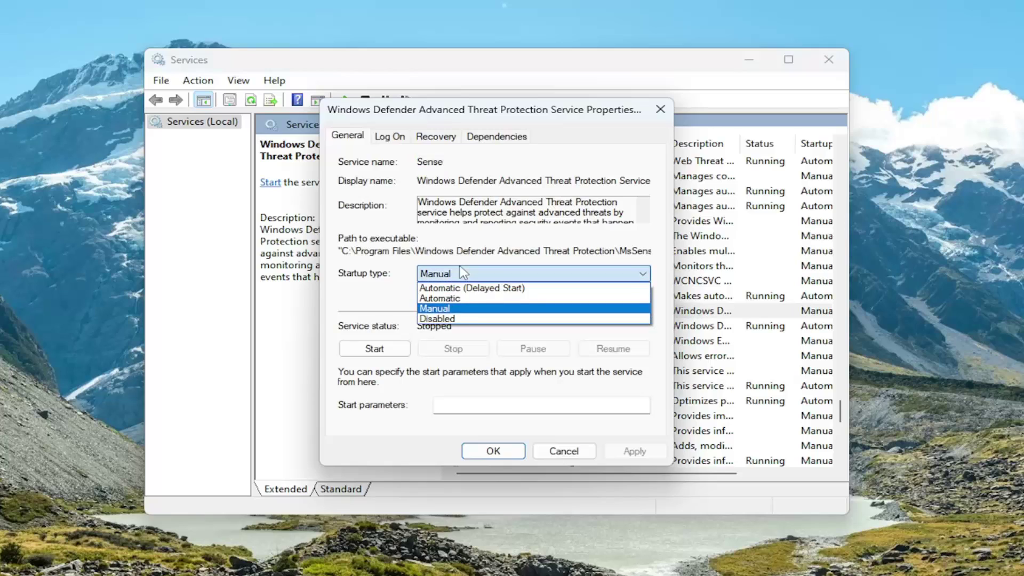
click(473, 298)
click(373, 348)
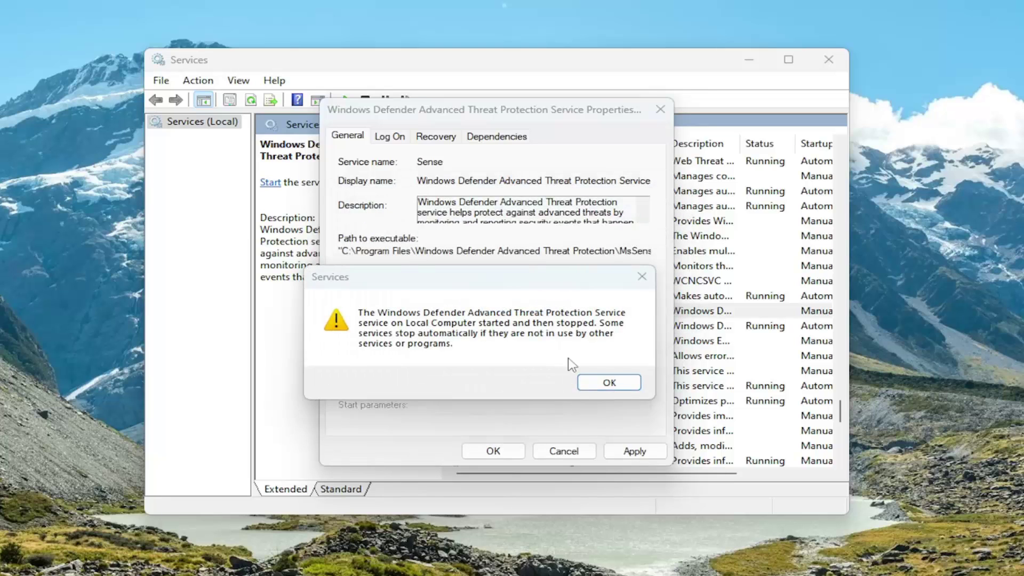
click(609, 382)
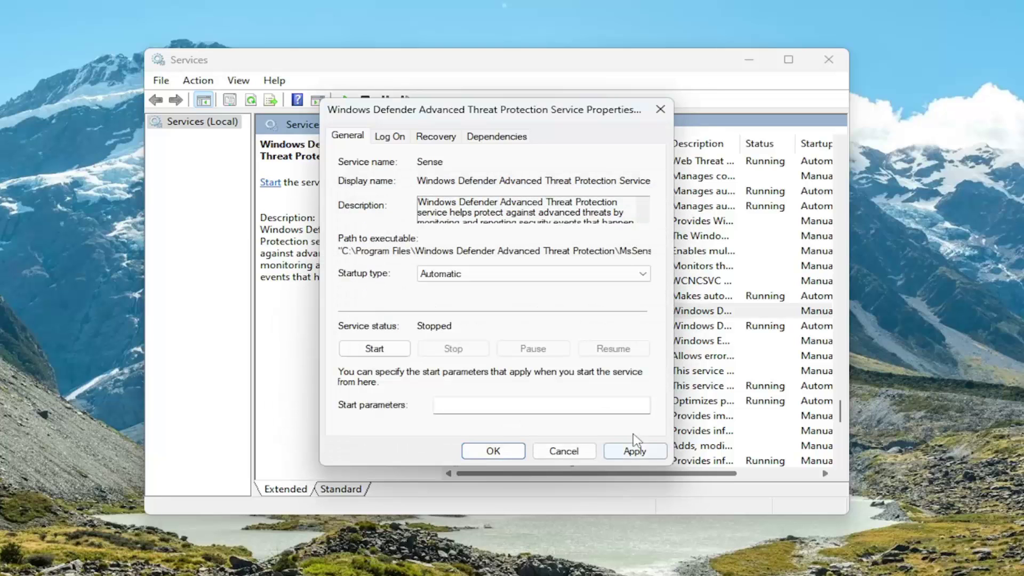
Step: Close the threat protection properties and confirm Windows Defender Firewall is Running with Automatic startup
click(659, 109)
double_click(536, 326)
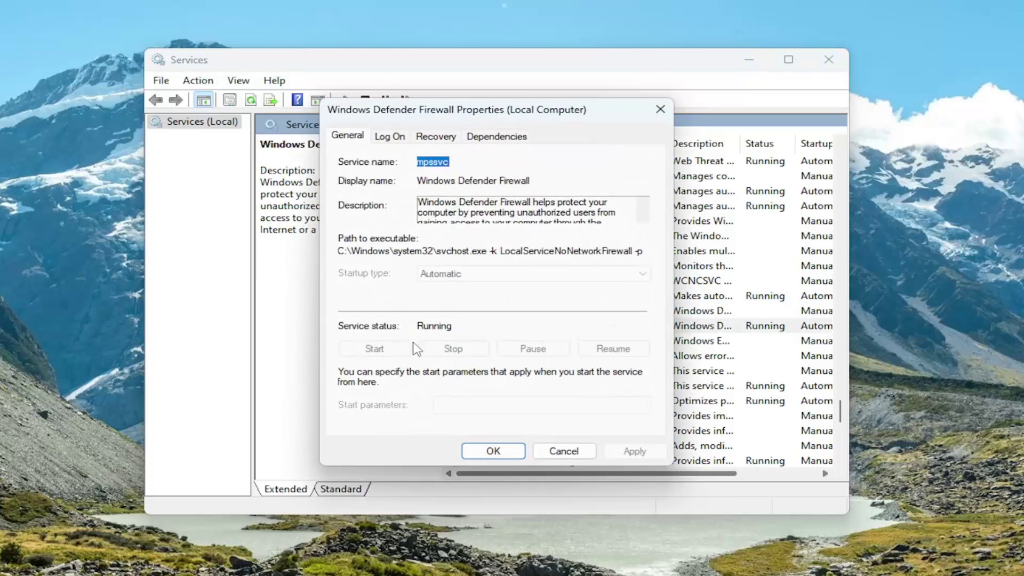
click(541, 450)
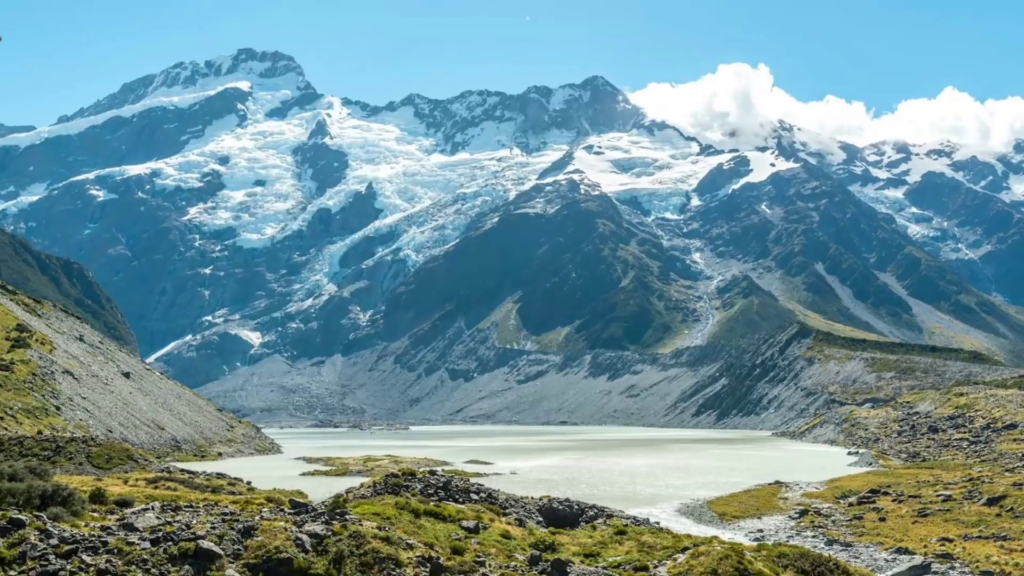
Step: Search 'regedi' in Start and run Registry Editor as administrator, approving the UAC prompt
click(14, 565)
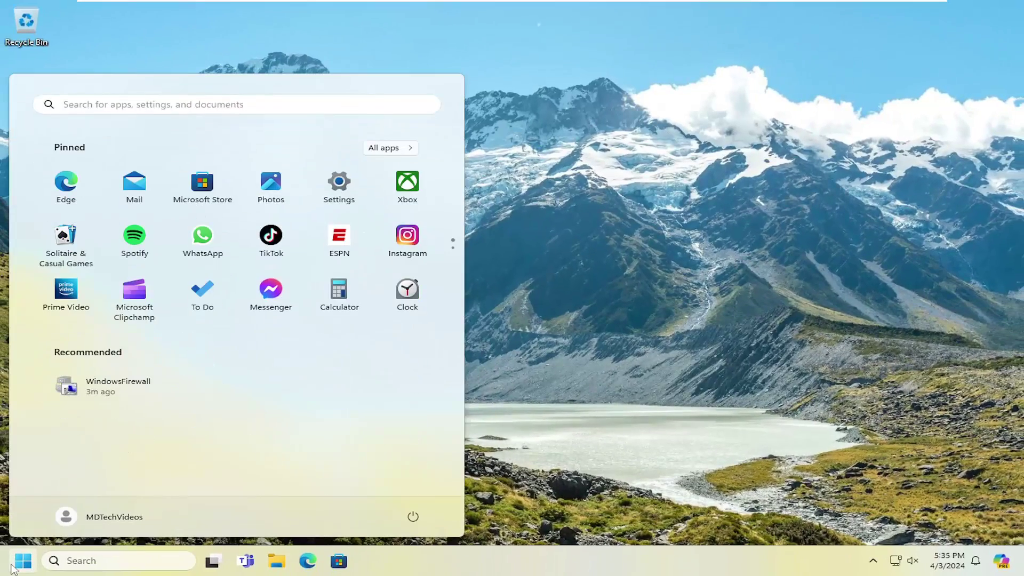
text(regedit)
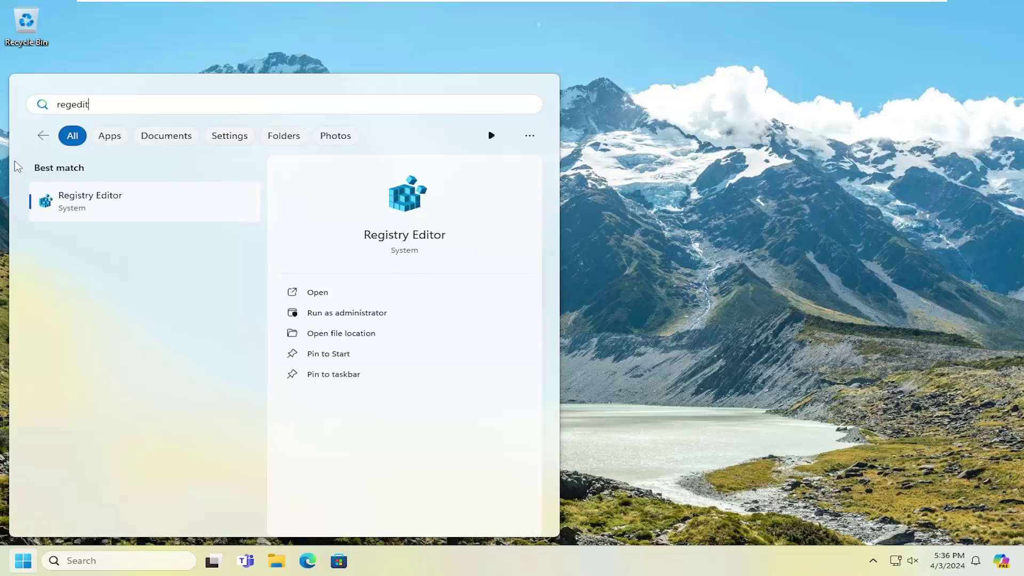
right_click(95, 207)
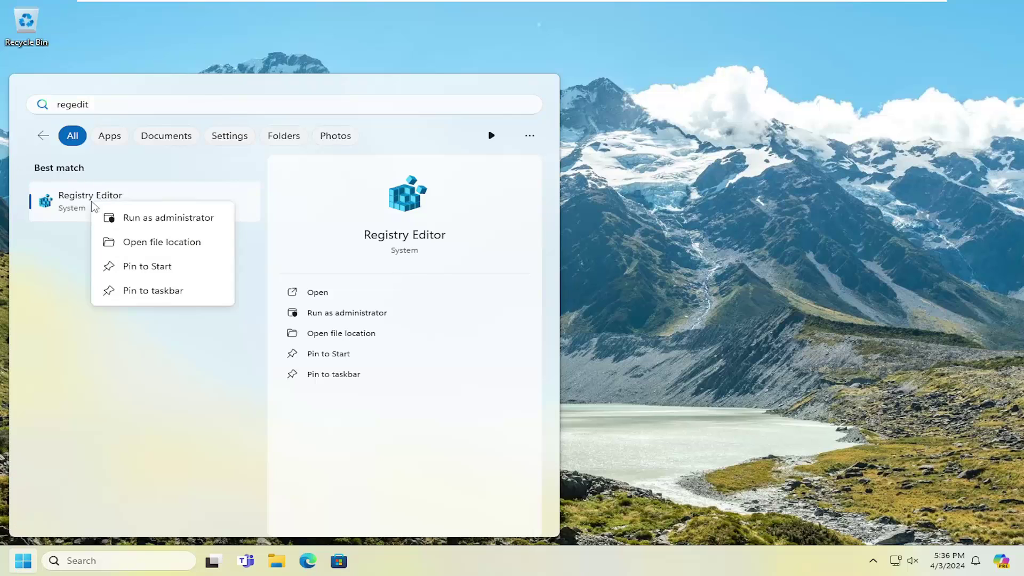
click(160, 219)
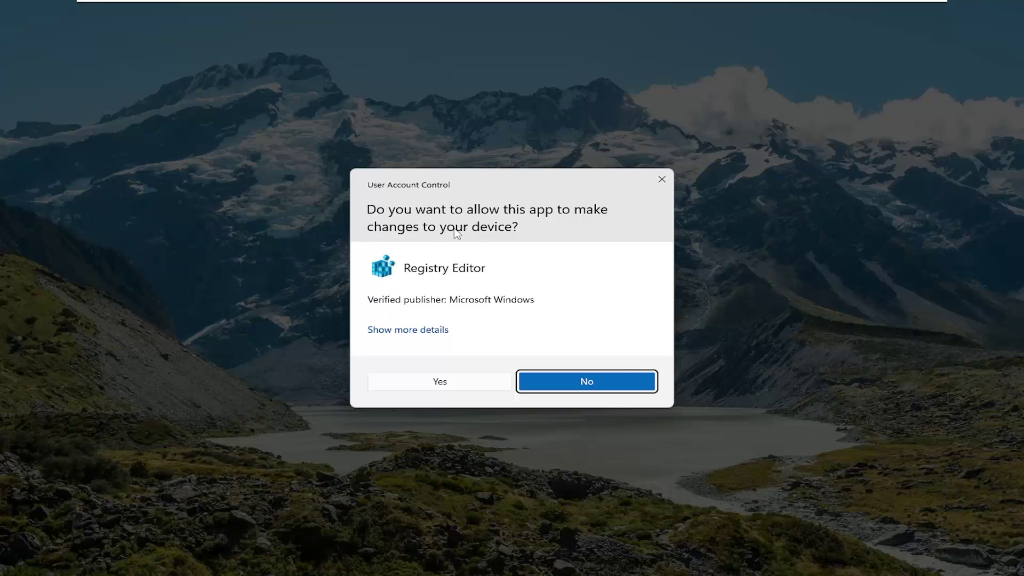
click(450, 385)
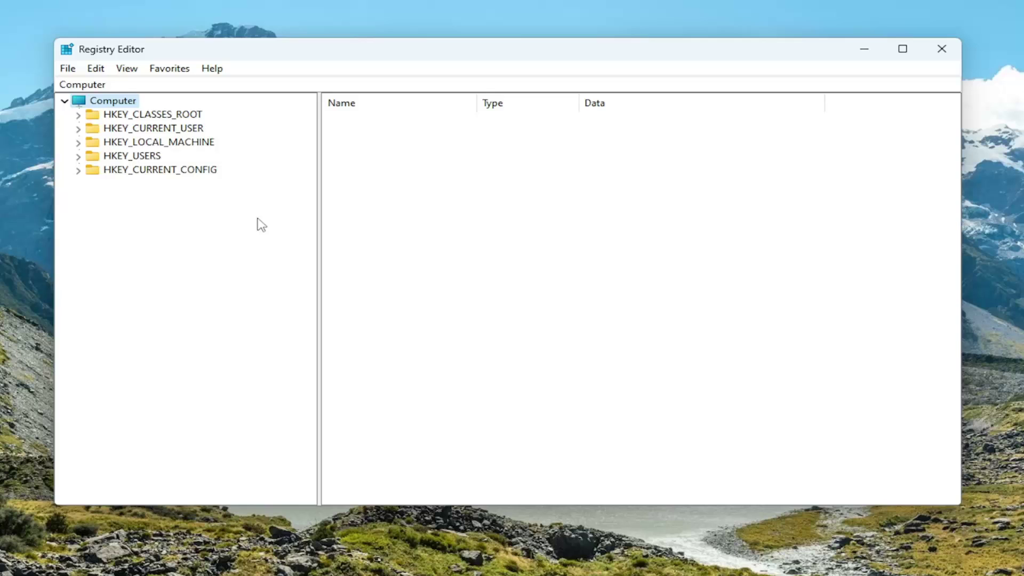
click(68, 68)
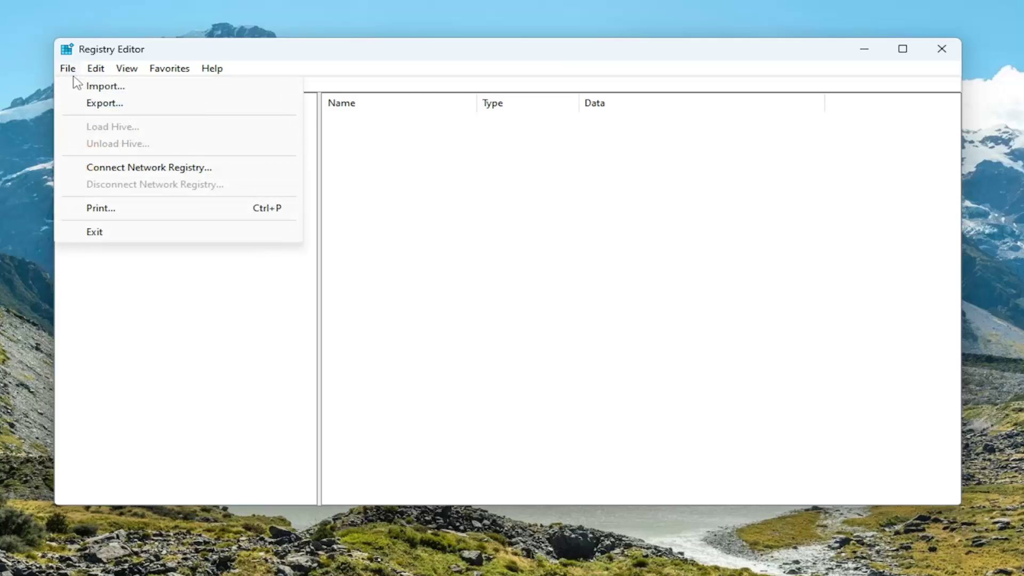
click(104, 102)
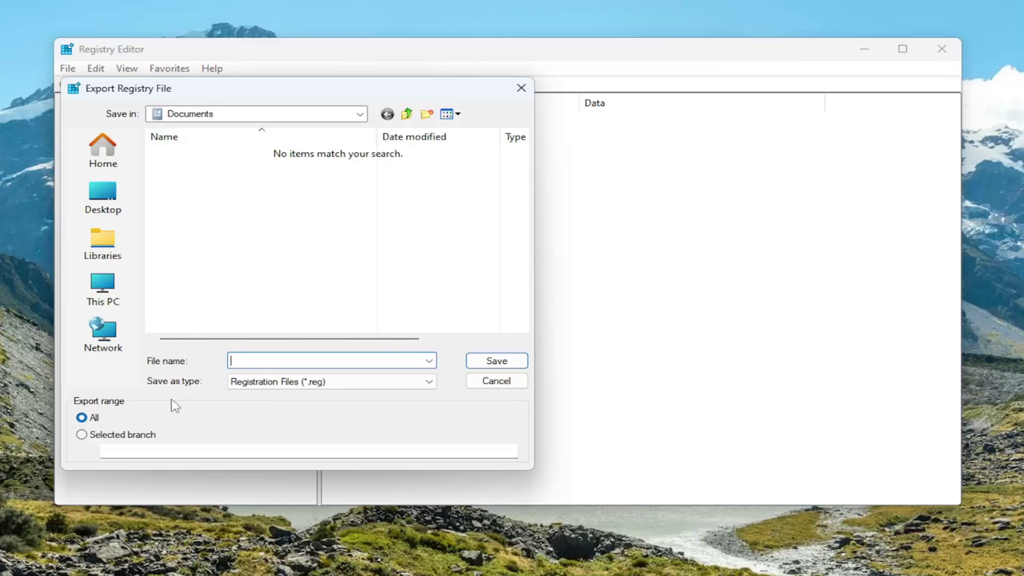
key(Tab)
click(479, 362)
click(492, 381)
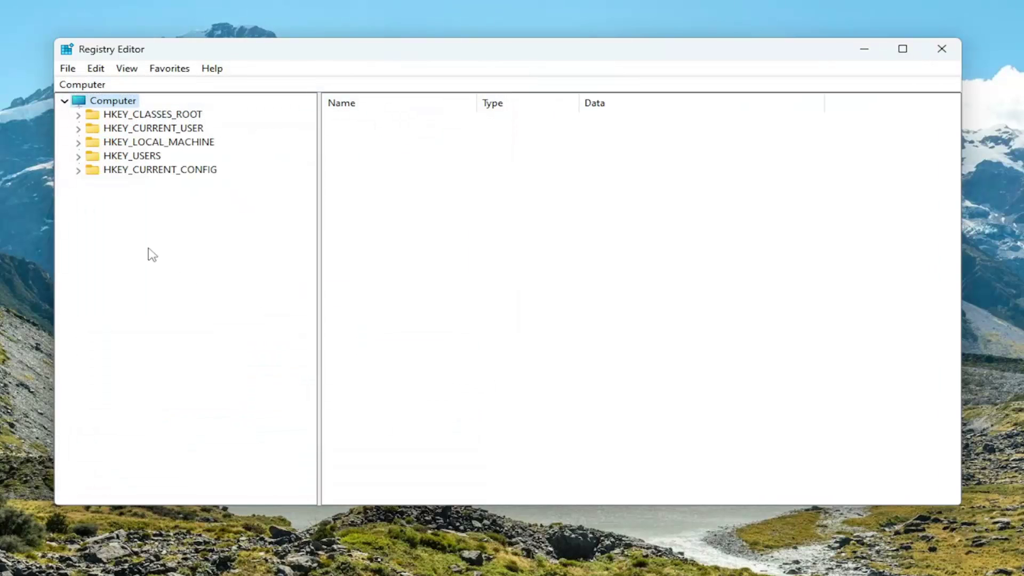
click(68, 69)
click(103, 89)
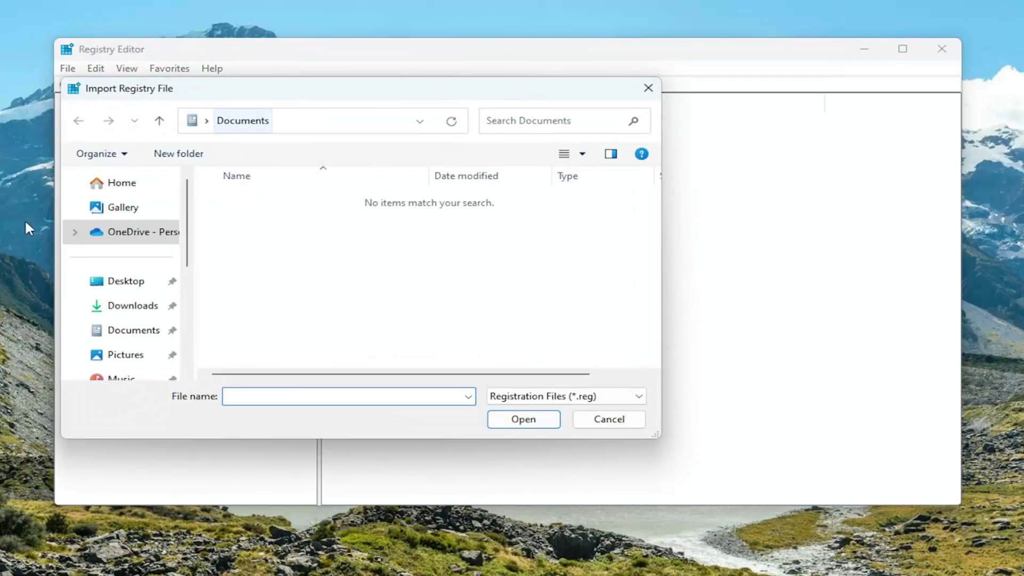
click(597, 419)
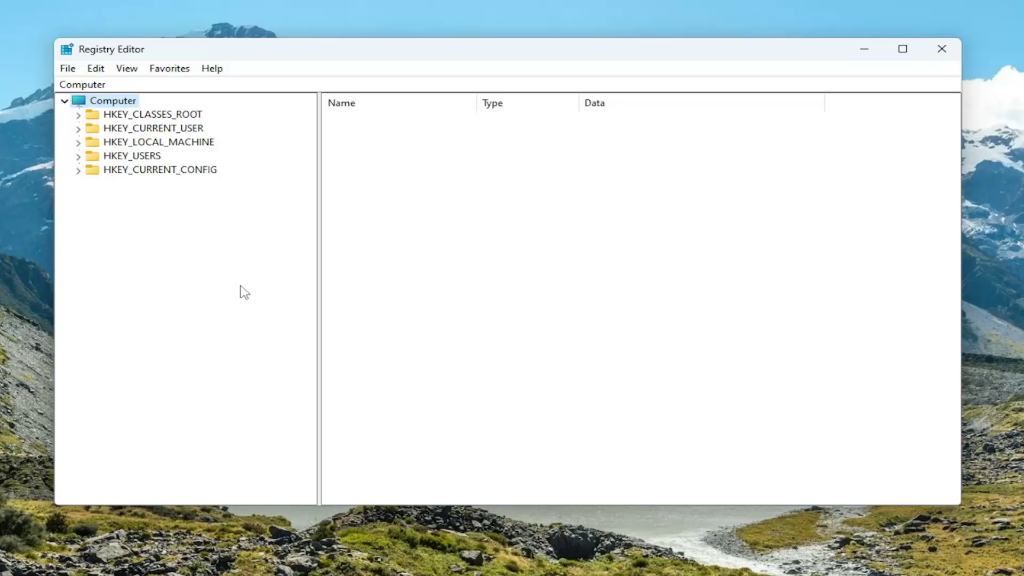
Step: Navigate the registry tree to HKEY_LOCAL_MACHINE\SYSTEM\CurrentControlSet\Services\BFE
double_click(180, 142)
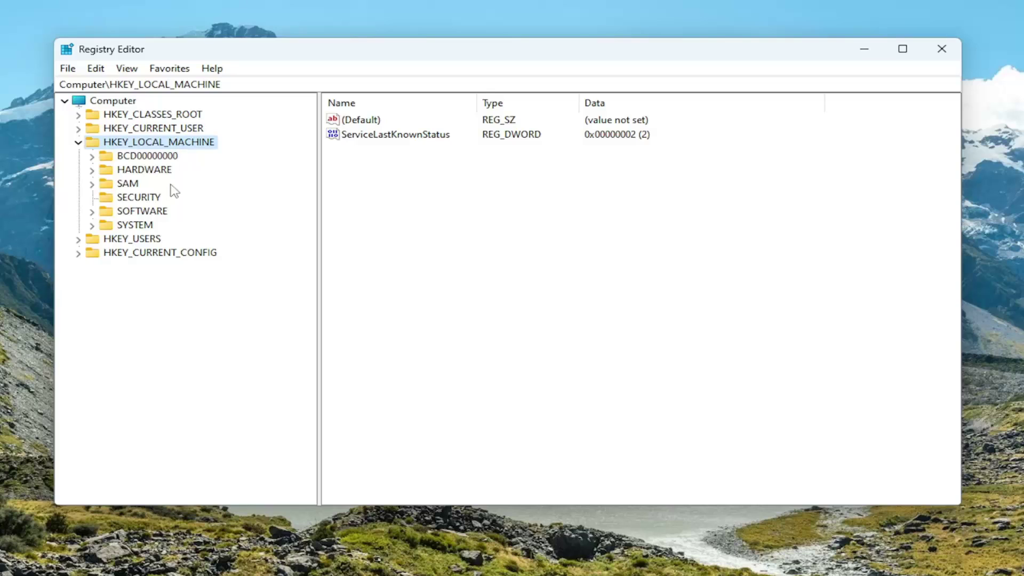
double_click(147, 226)
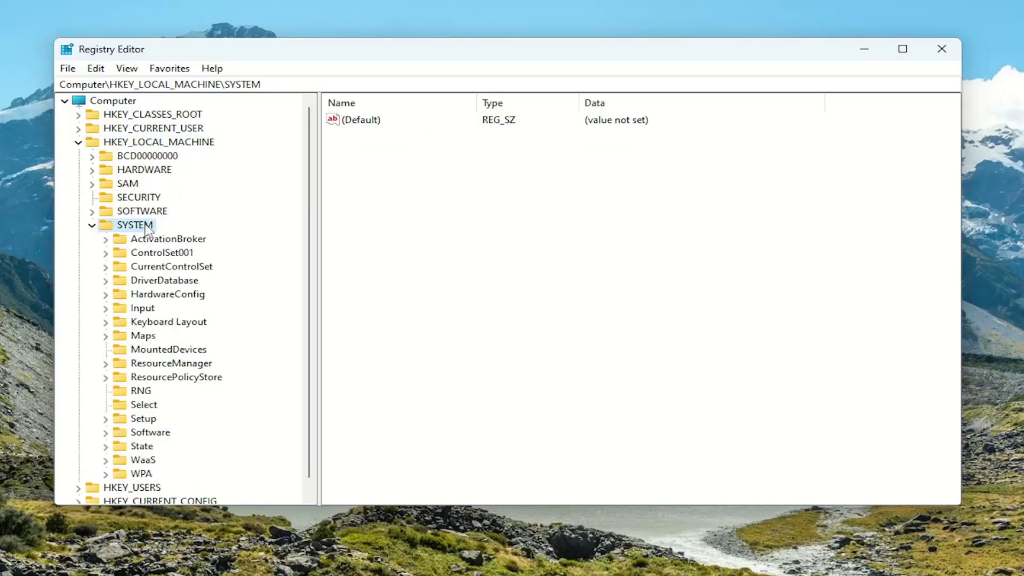
click(159, 268)
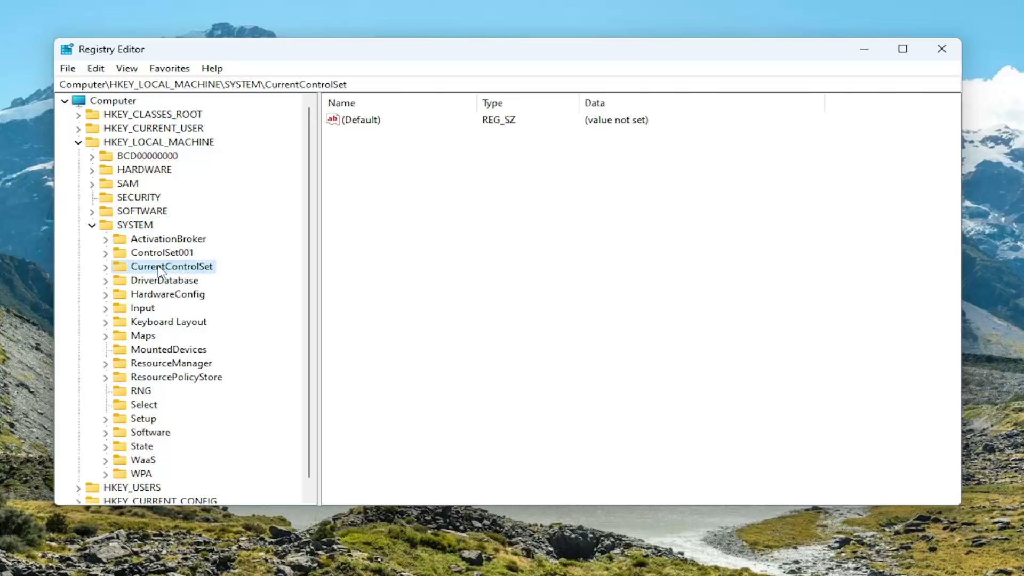
double_click(159, 268)
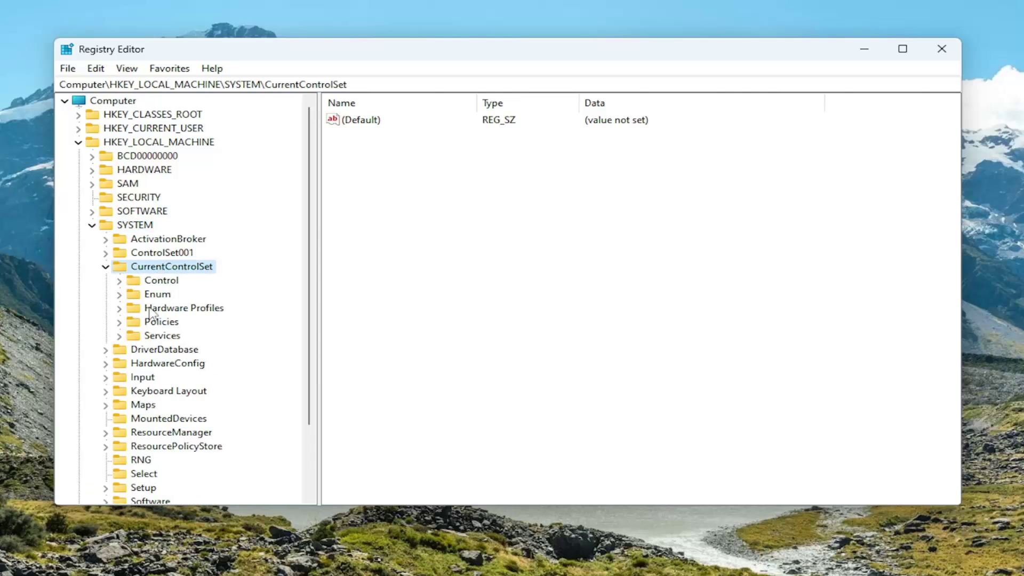
click(159, 341)
double_click(160, 339)
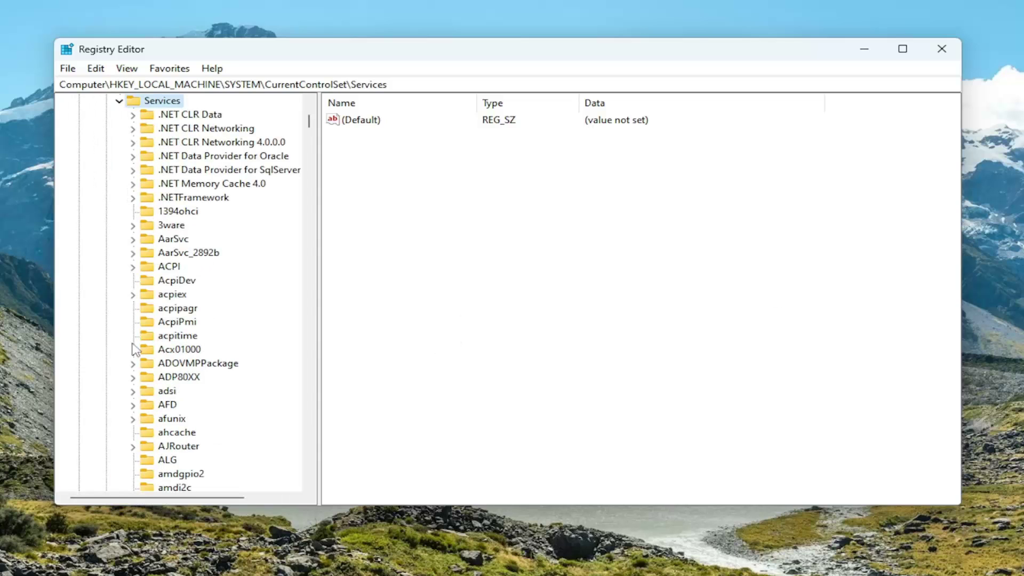
scroll(176, 342, down, 18)
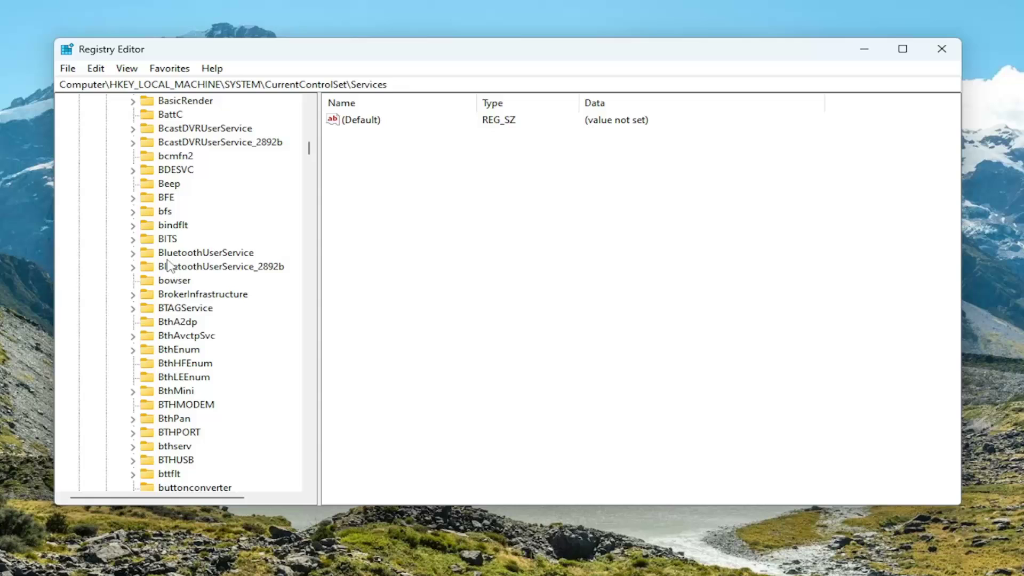
click(166, 199)
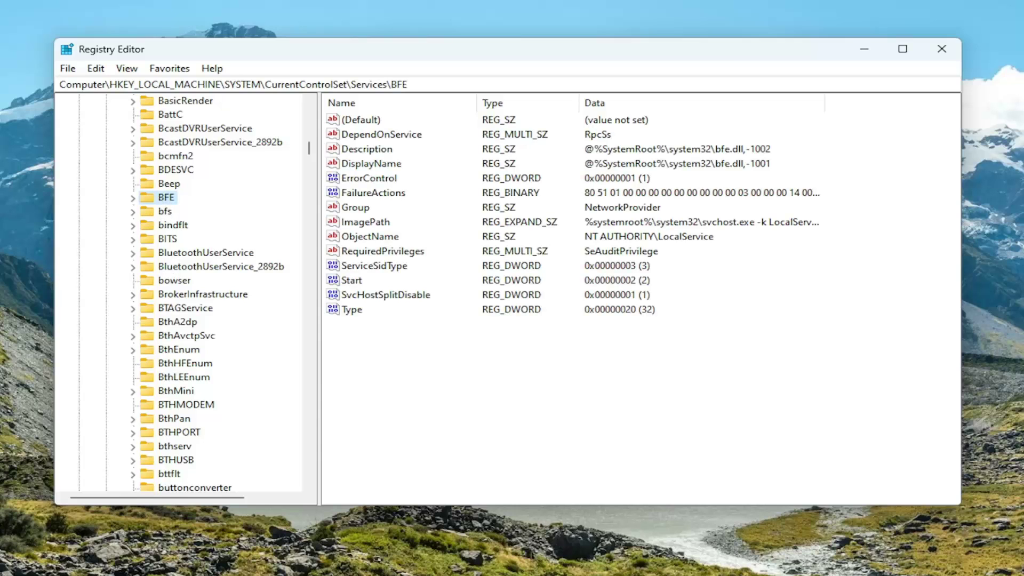
Step: In the BFE key's permissions, allow Full Control for ALL APPLICATION PACKAGES and apply
right_click(169, 202)
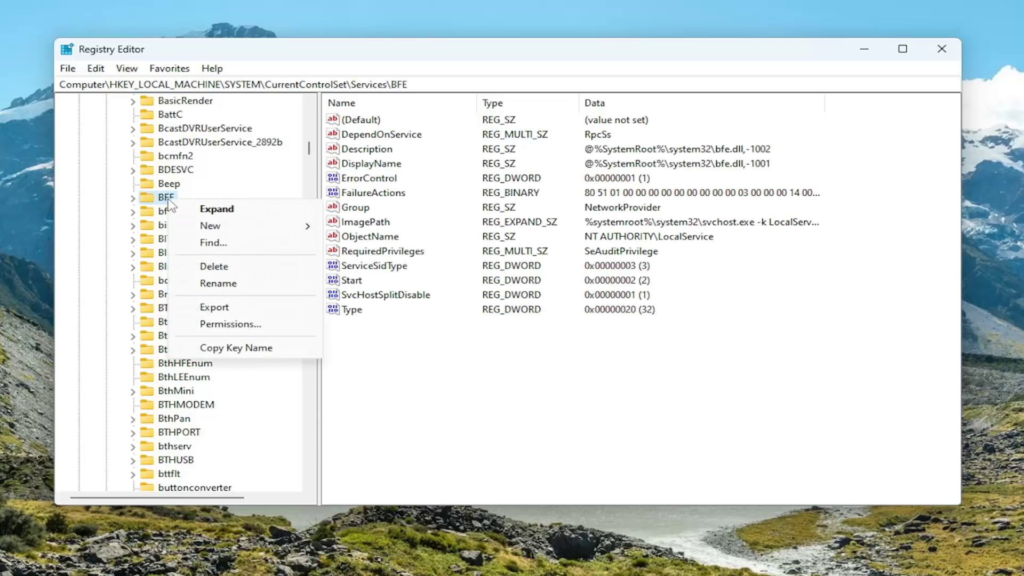
click(218, 325)
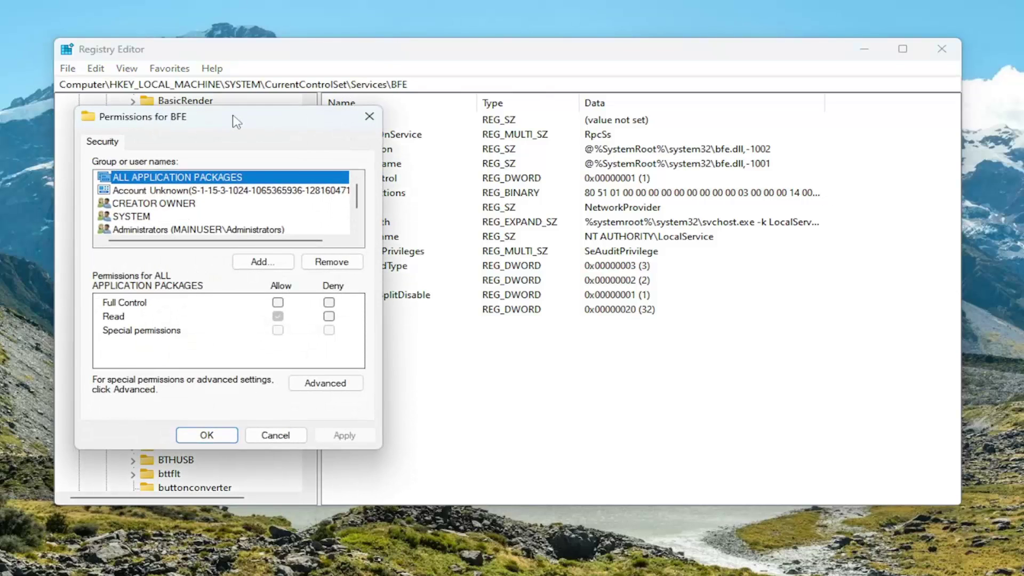
drag(233, 116, 450, 108)
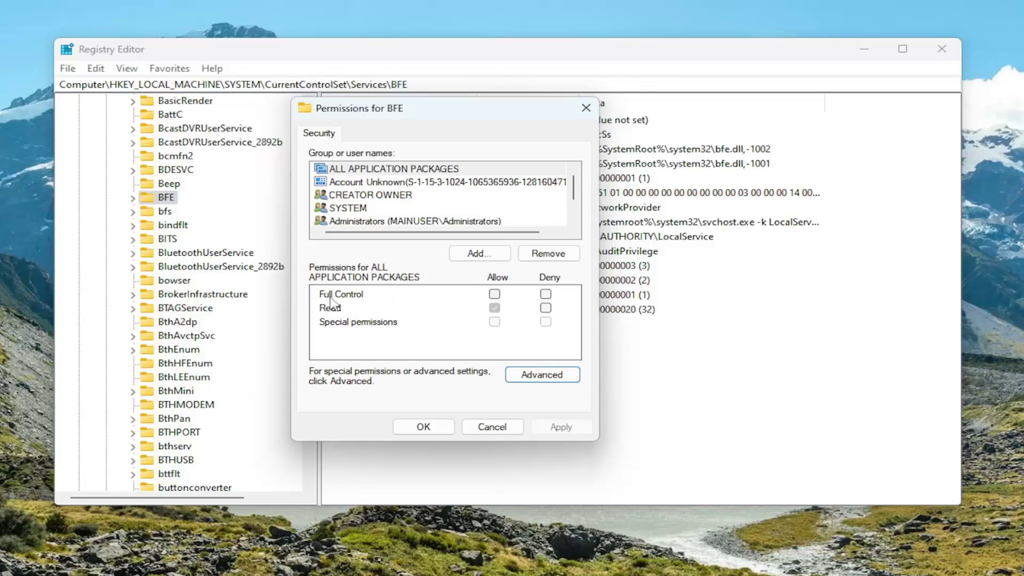
click(494, 294)
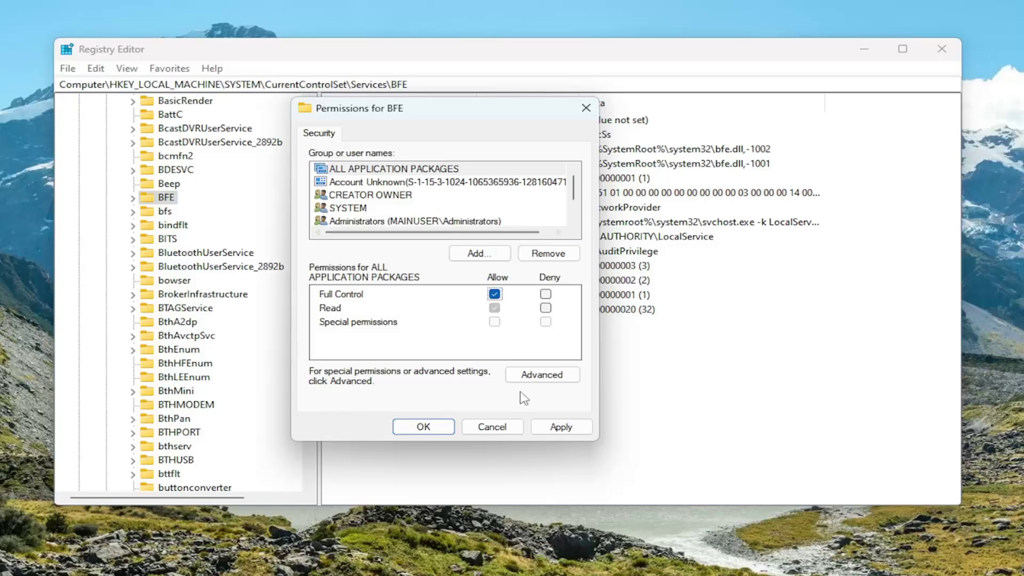
click(574, 430)
click(424, 427)
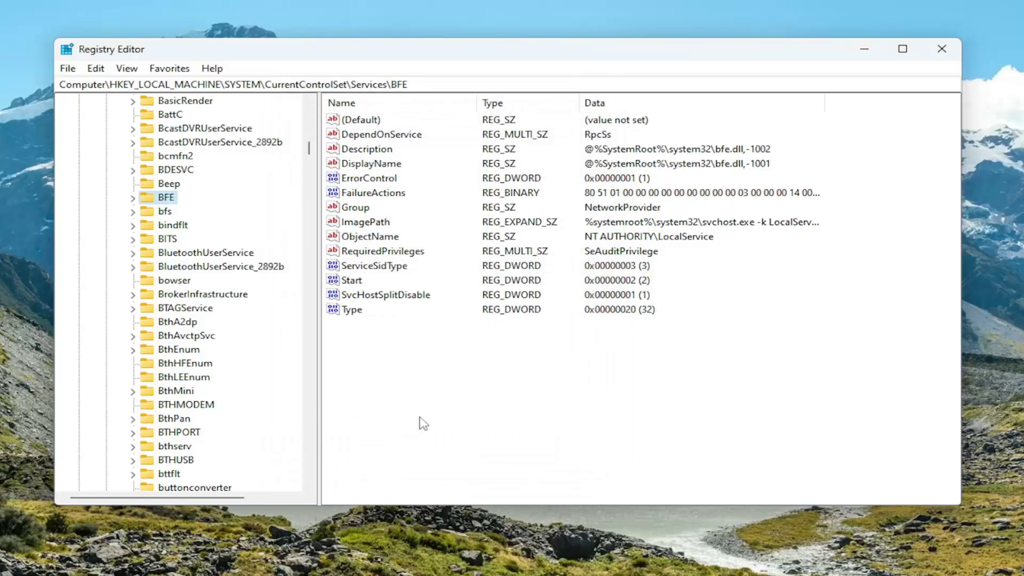
Step: Allow Full Control for the Users group in the BFE key's permissions and apply the change
right_click(169, 201)
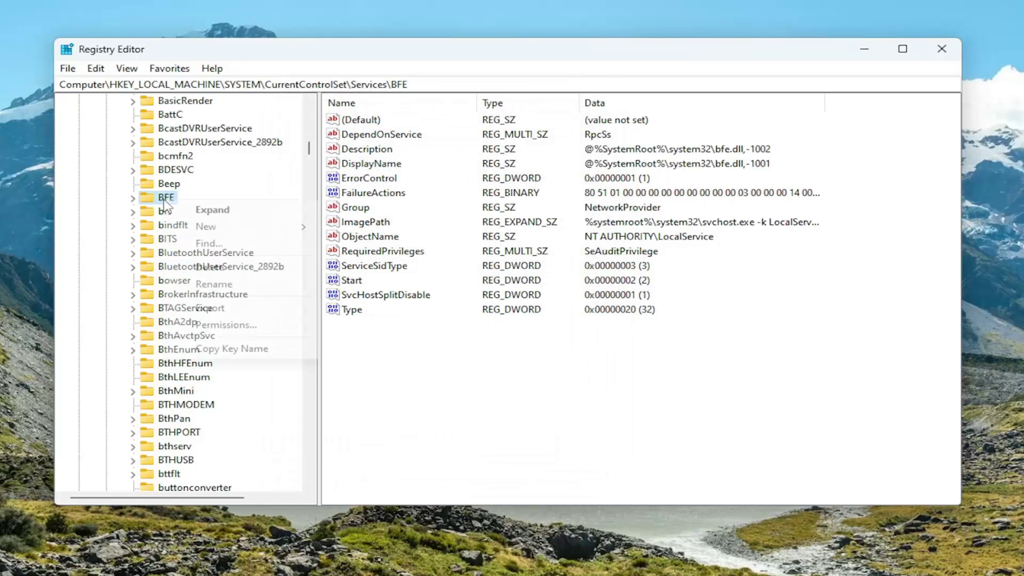
click(201, 326)
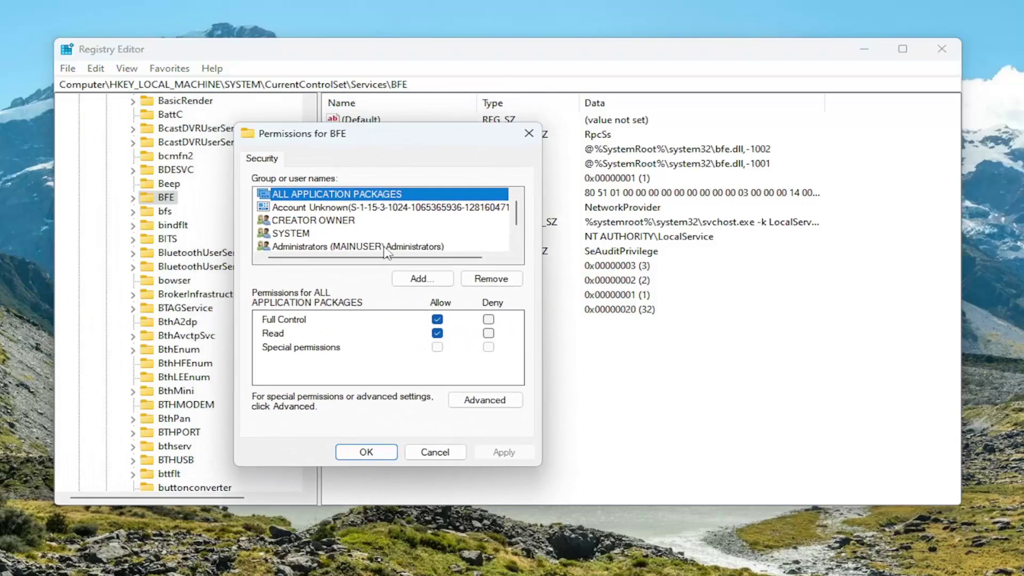
scroll(388, 253, down, 1)
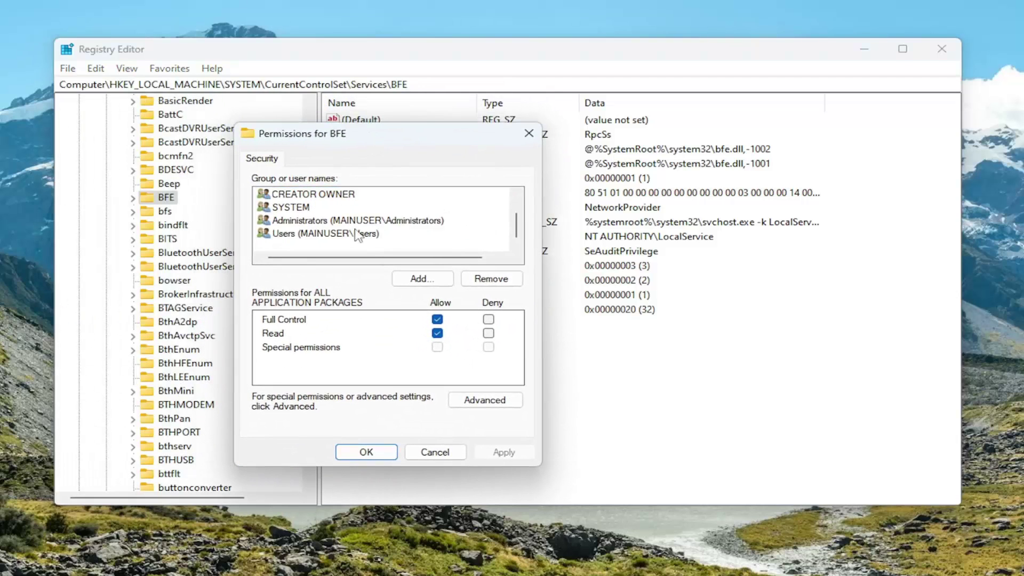
click(354, 221)
click(347, 234)
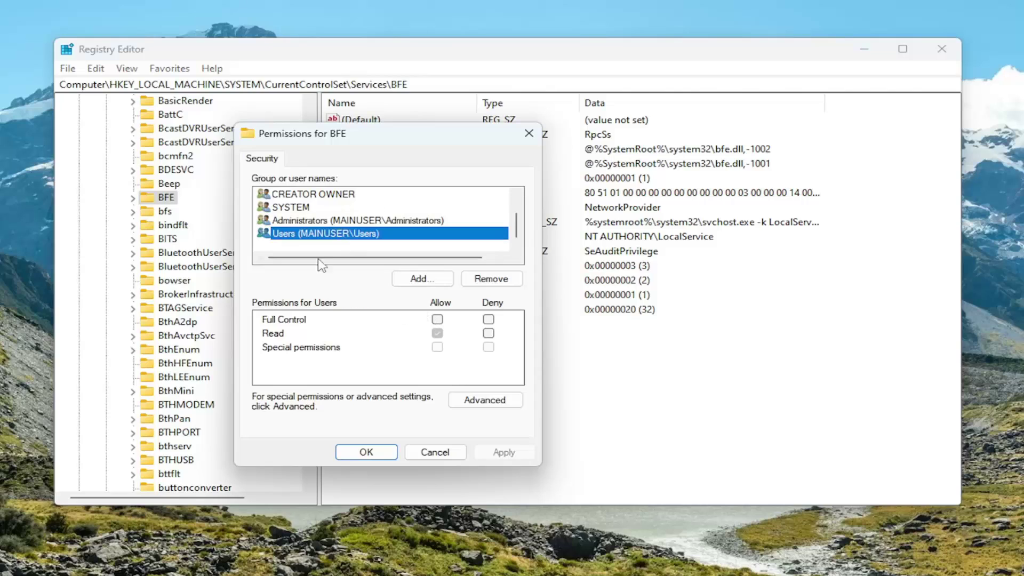
click(296, 222)
click(295, 235)
click(437, 319)
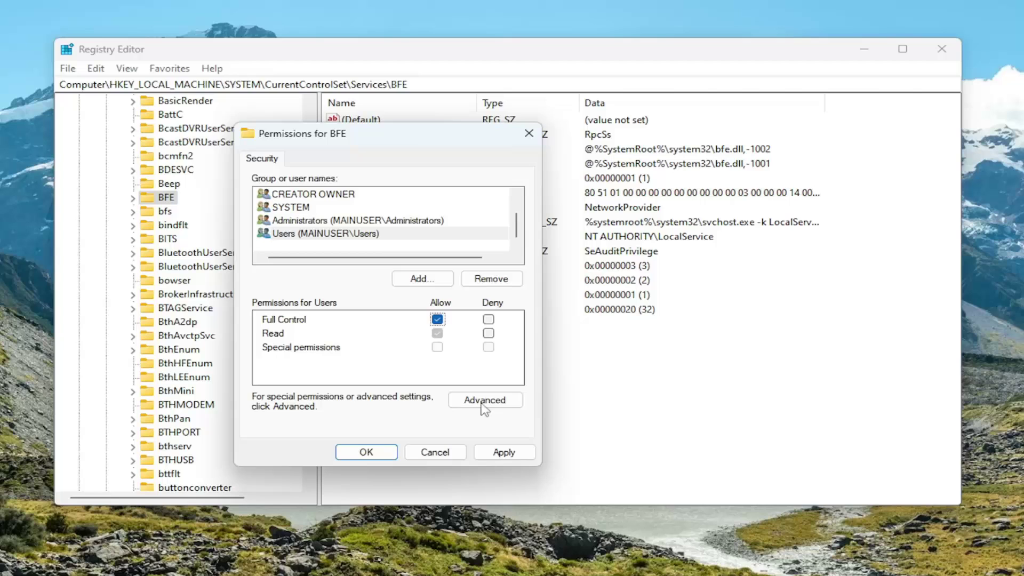
click(501, 451)
click(366, 452)
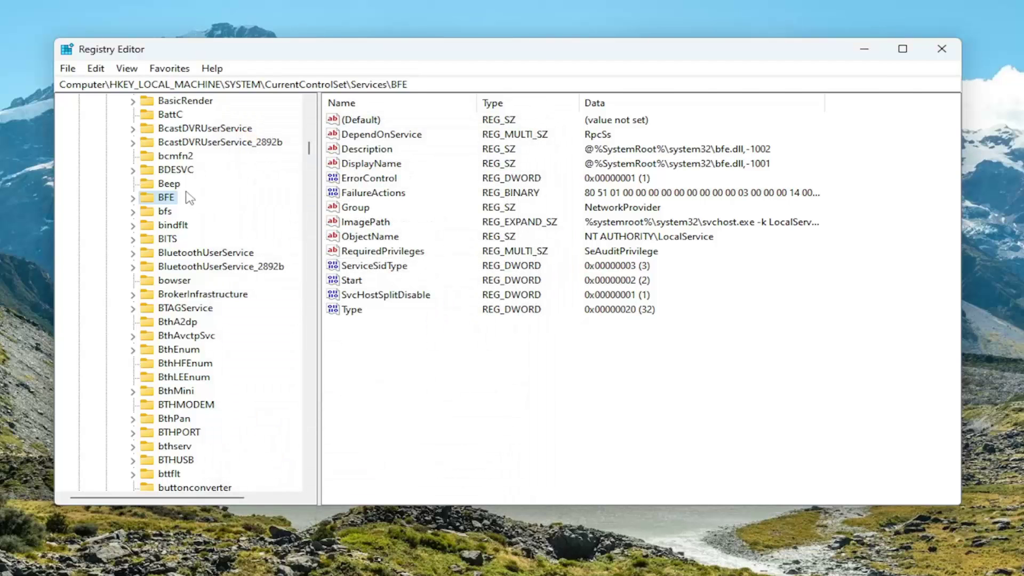
Step: Reopen the BFE key's permissions to check that the Users group's Full Control setting stuck
right_click(166, 202)
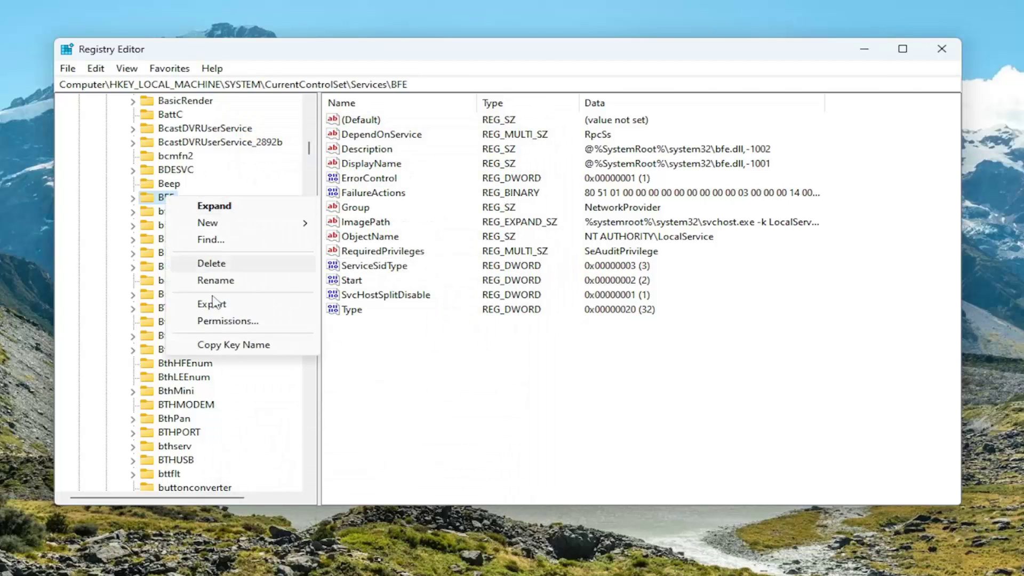
click(224, 320)
drag(165, 123, 248, 132)
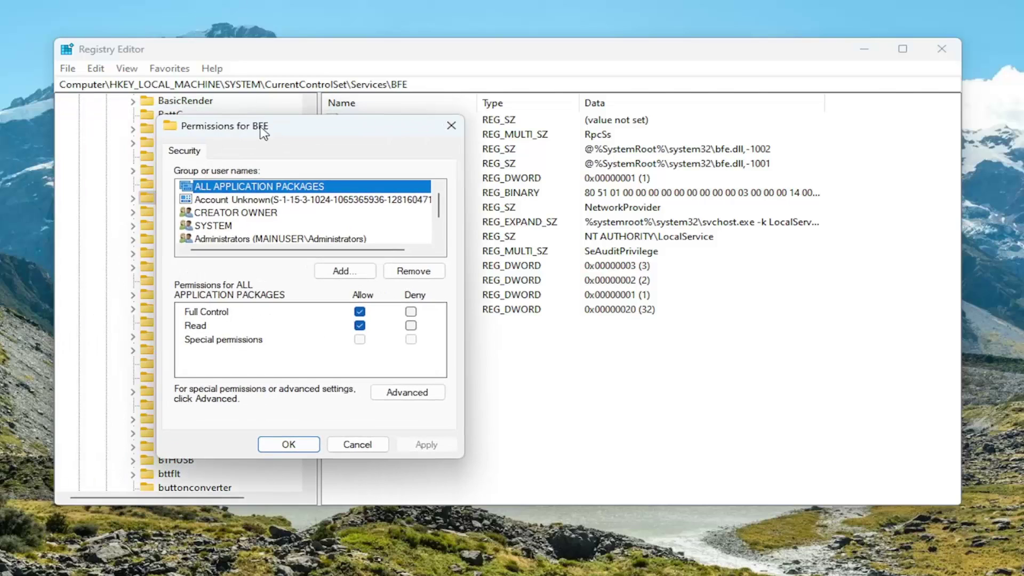
scroll(223, 230, down, 1)
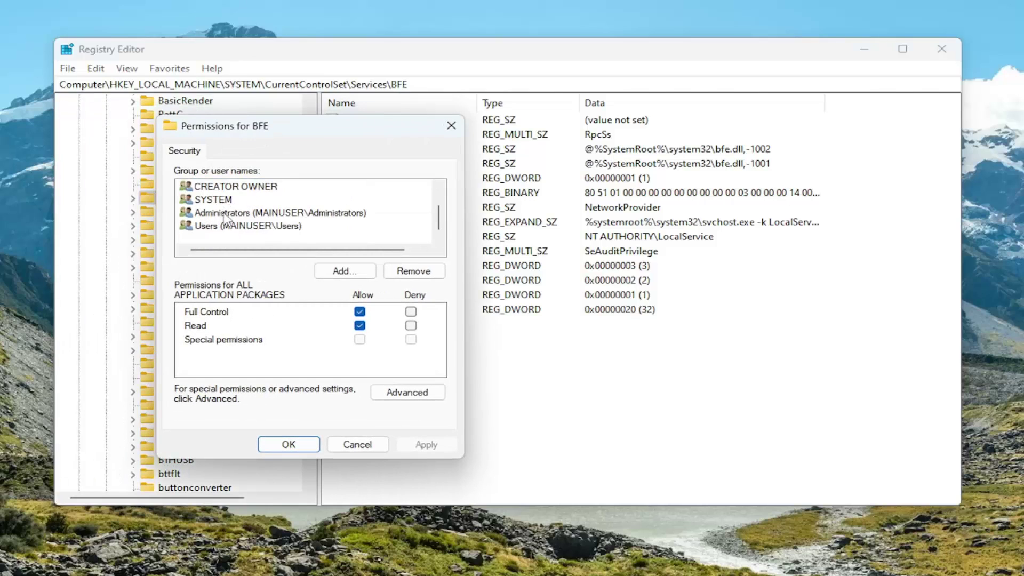
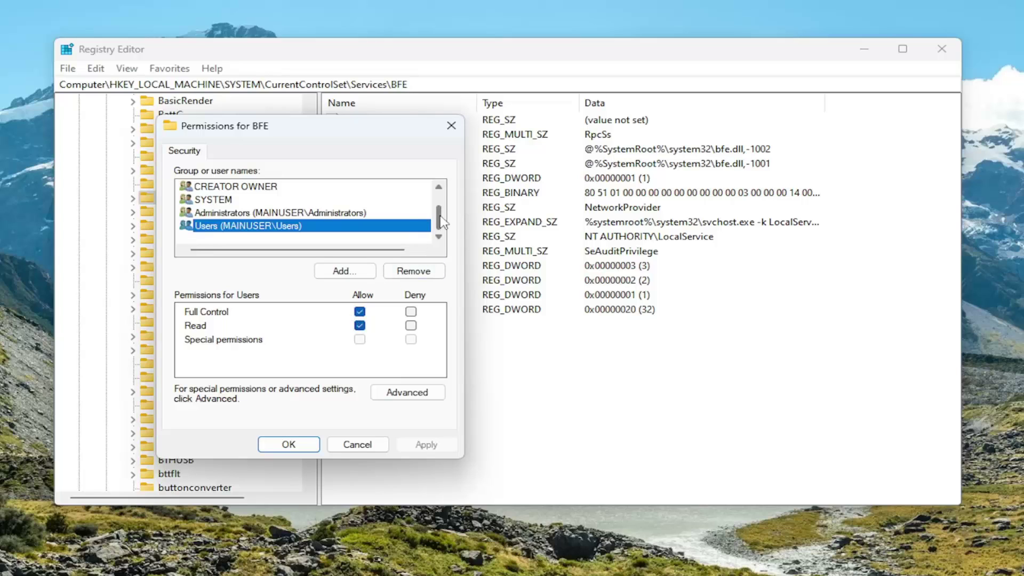
Step: Apply the Full Control permission for Users on the BFE key
scroll(227, 216, up, 1)
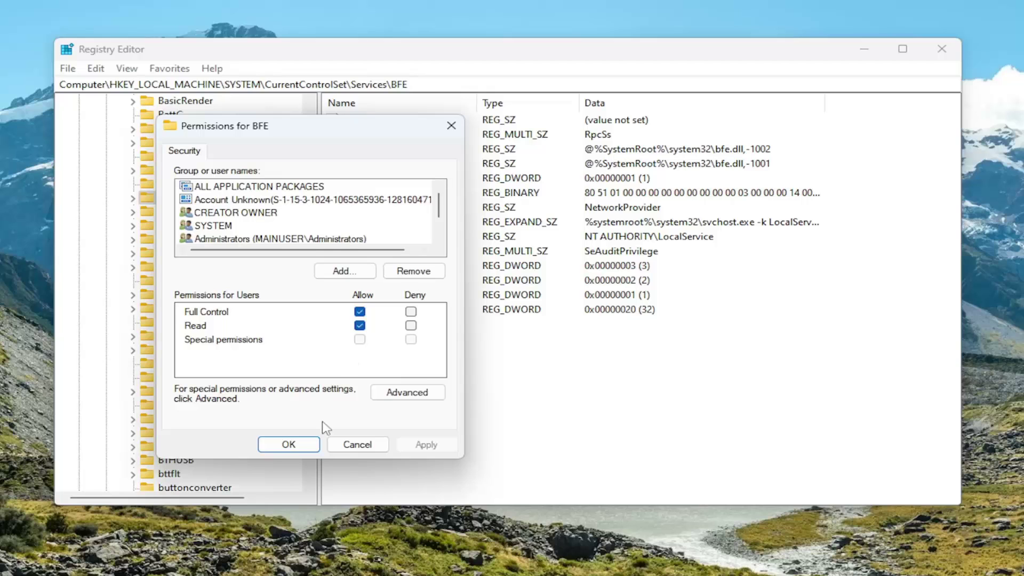
click(289, 444)
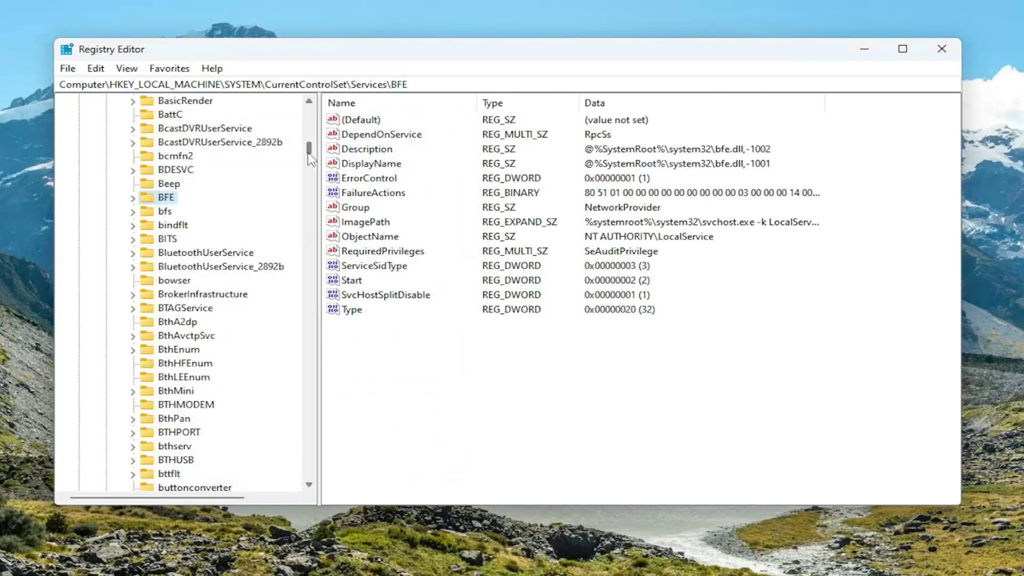
drag(309, 148, 309, 101)
Step: Collapse the Services, CurrentControlSet, SYSTEM and HKEY_LOCAL_MACHINE keys in the tree
double_click(154, 336)
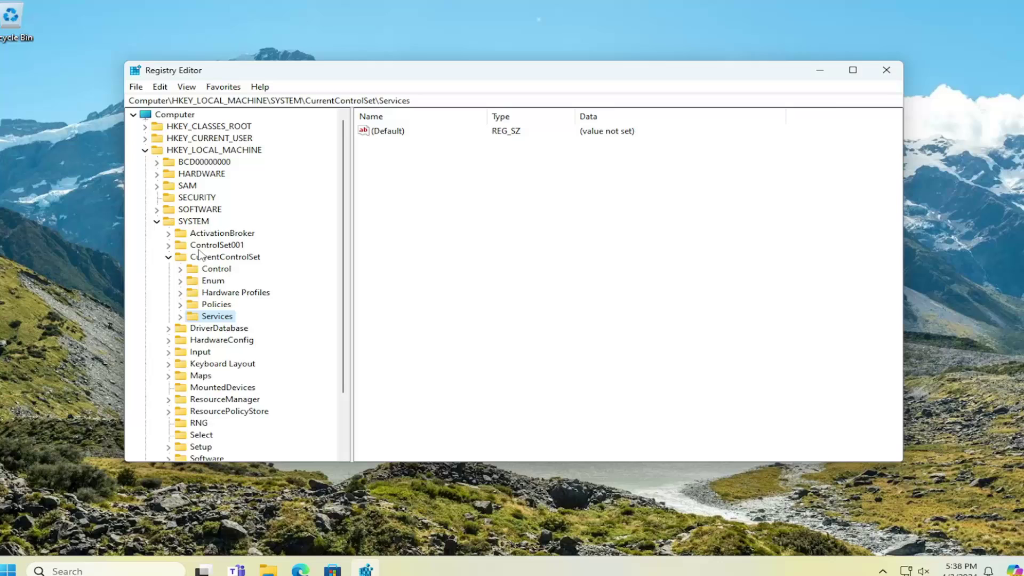
click(176, 261)
double_click(176, 261)
click(165, 237)
double_click(203, 221)
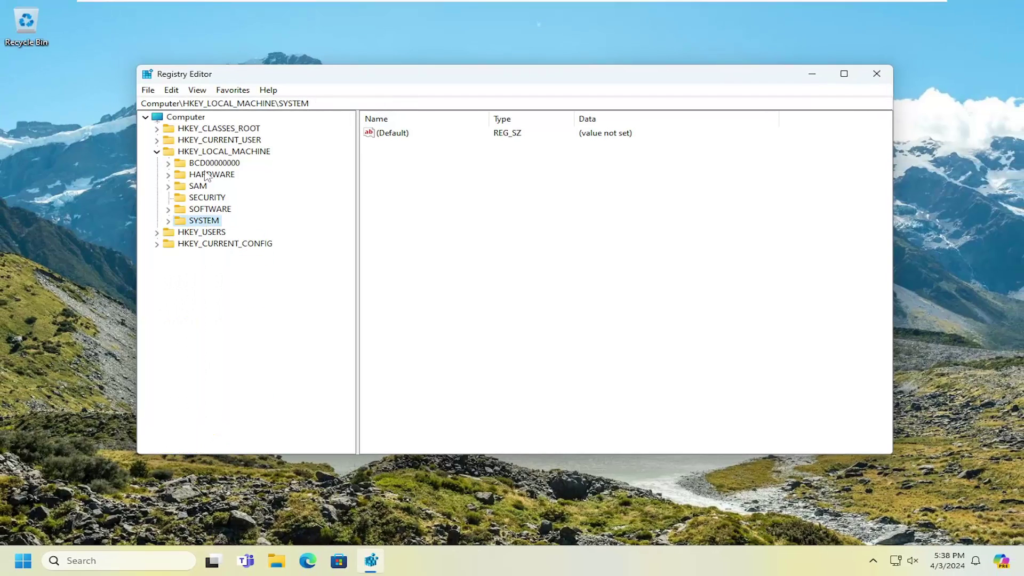
double_click(209, 152)
Step: Close Registry Editor and restart Windows from the Start quick links menu
click(876, 75)
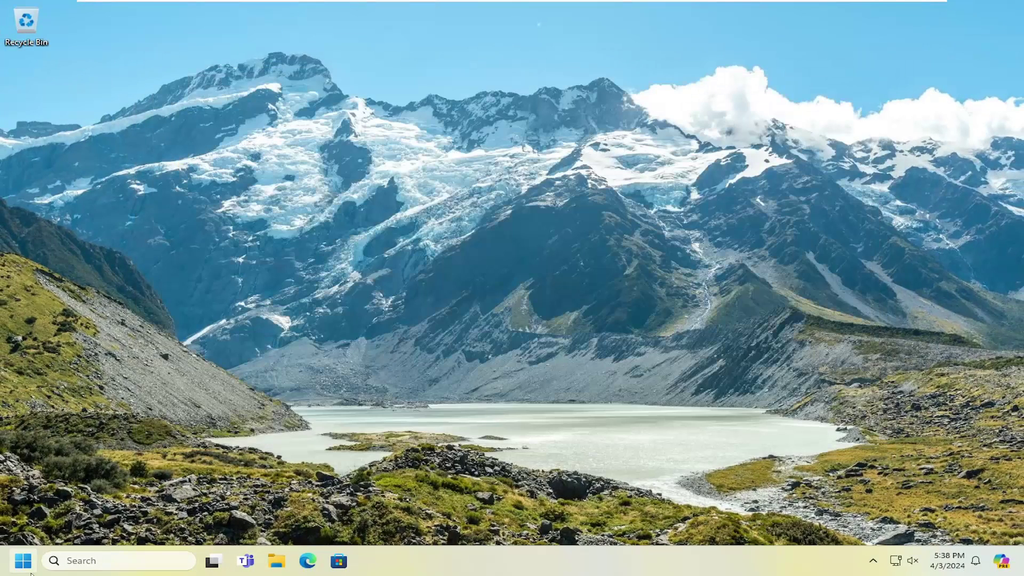
right_click(23, 561)
mouse_move(111, 504)
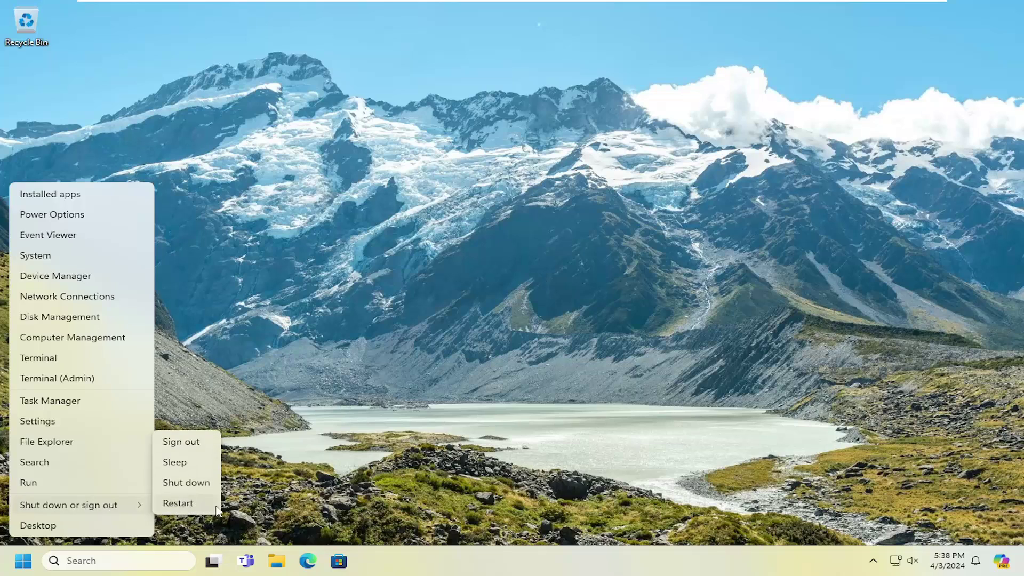
click(191, 504)
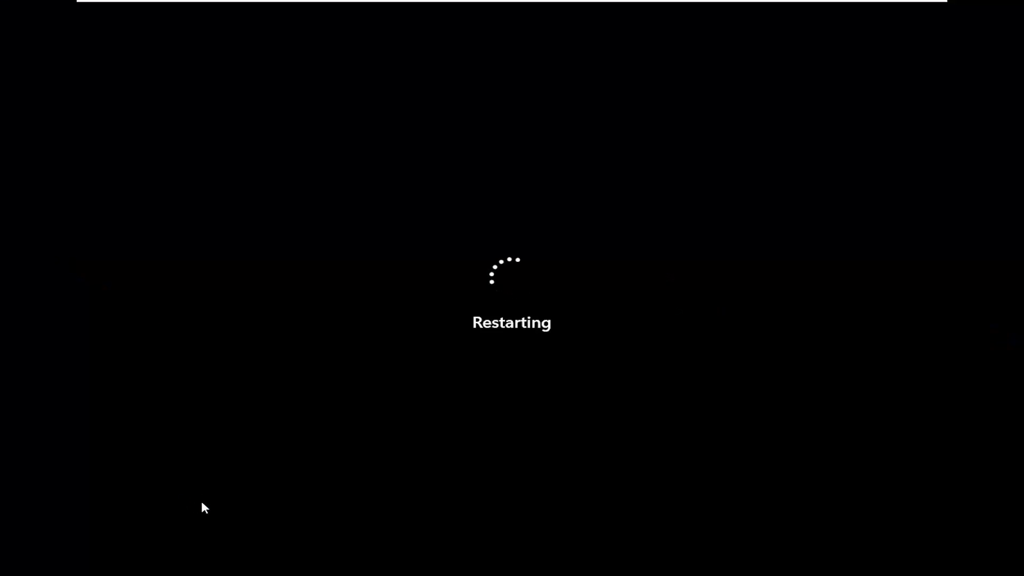